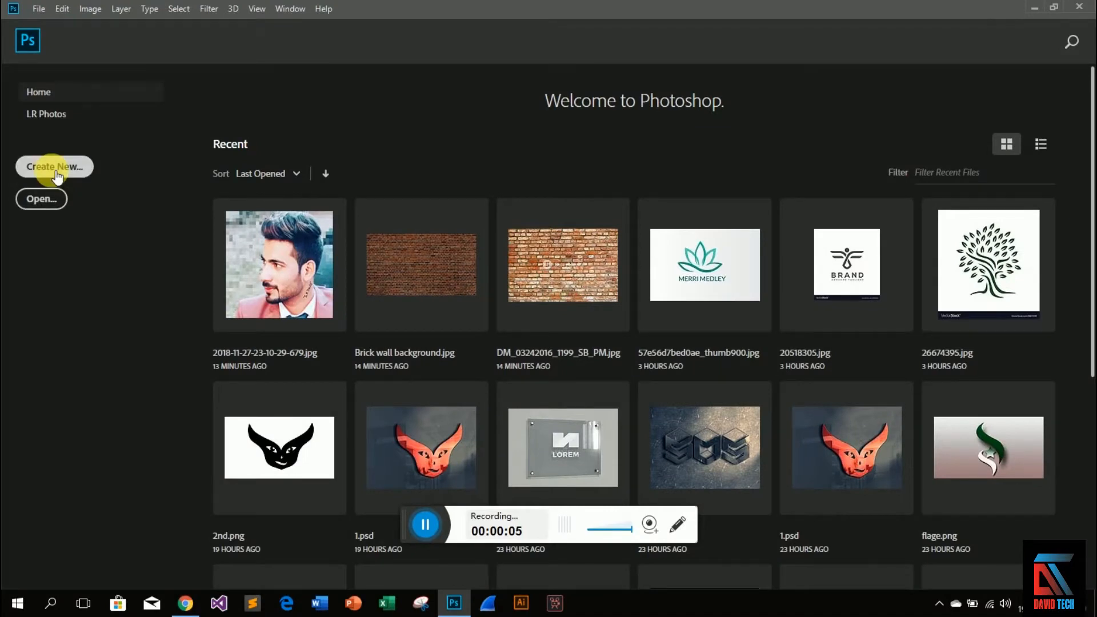
Open the Brick wall background image from the Desktop and convert its locked Background into a regular layer.
{"action": "left_click", "coordinate": [55, 171]}
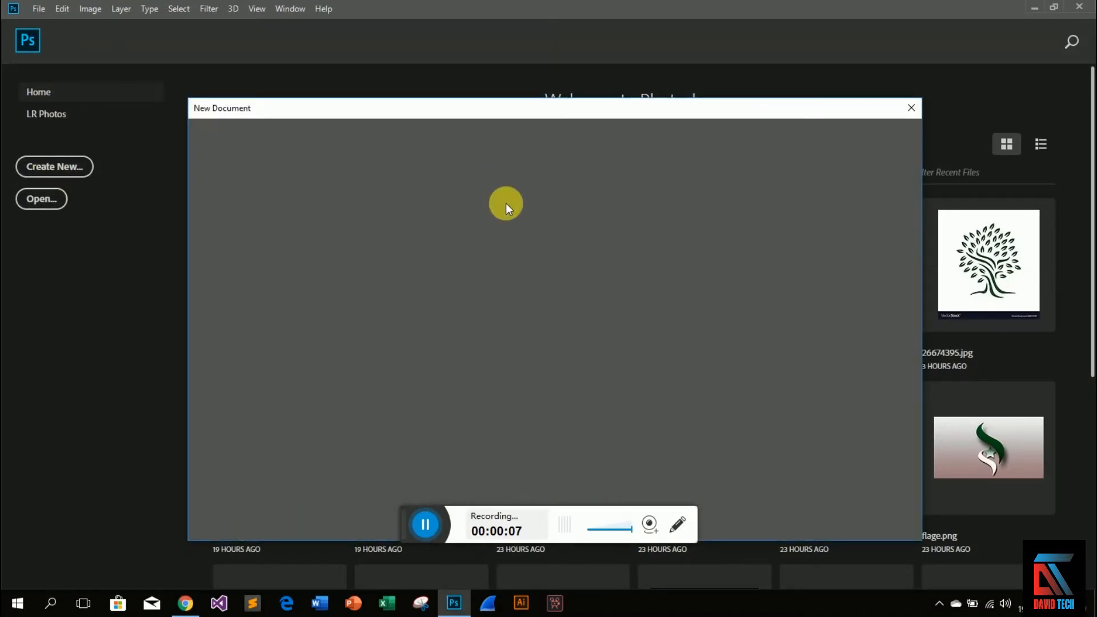
{"action": "left_click", "coordinate": [911, 106]}
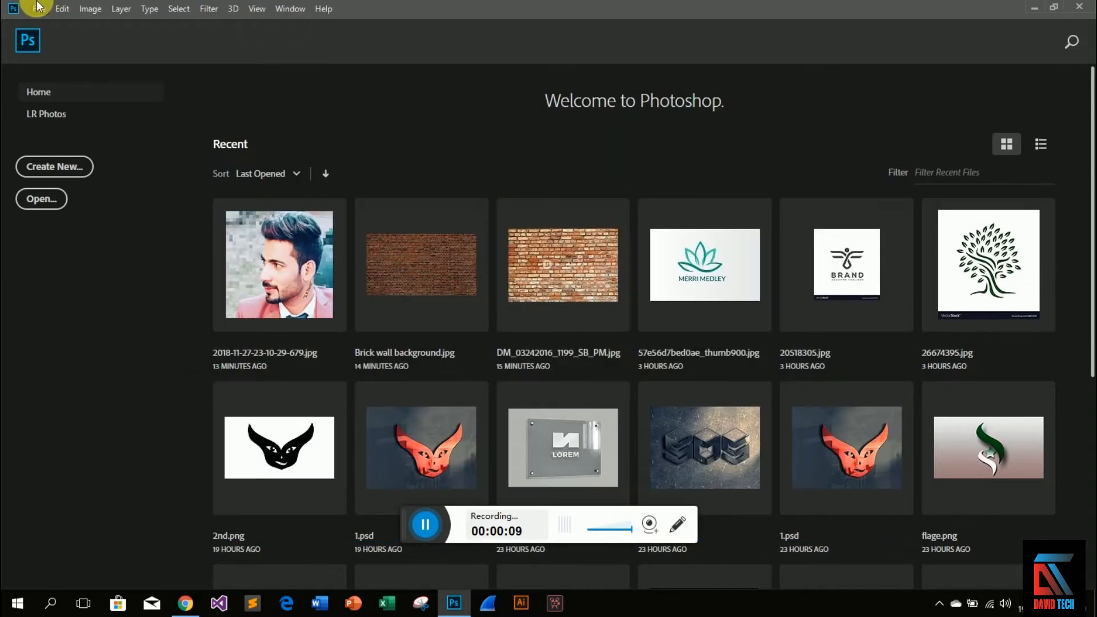
{"action": "left_click", "coordinate": [39, 8]}
{"action": "left_click", "coordinate": [59, 33]}
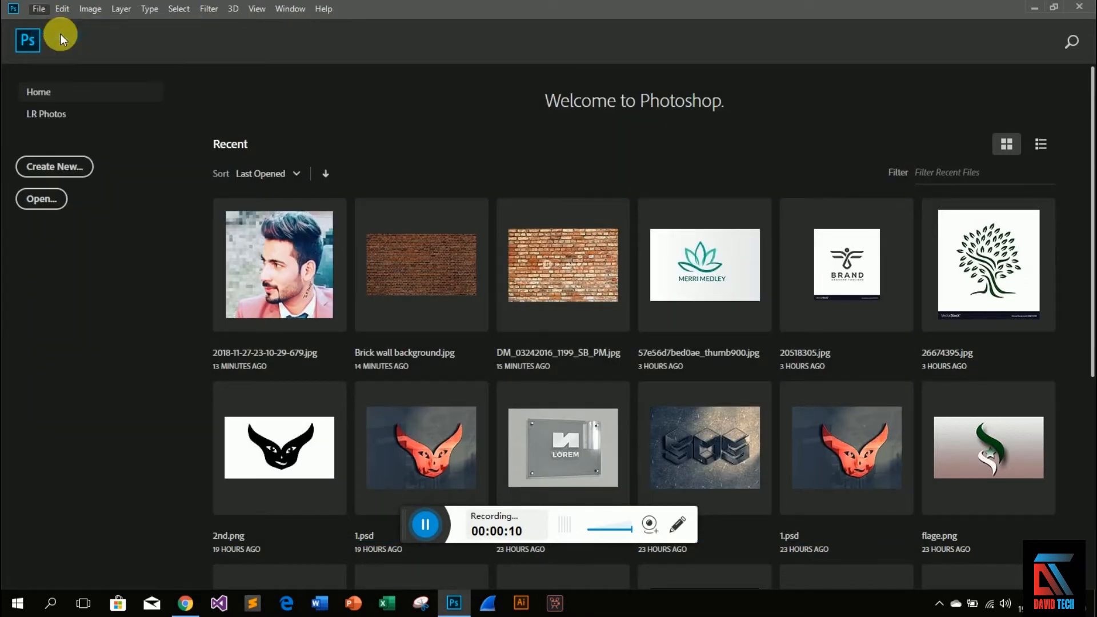
{"action": "scroll", "coordinate": [354, 187], "scroll_direction": "down", "scroll_amount": 3}
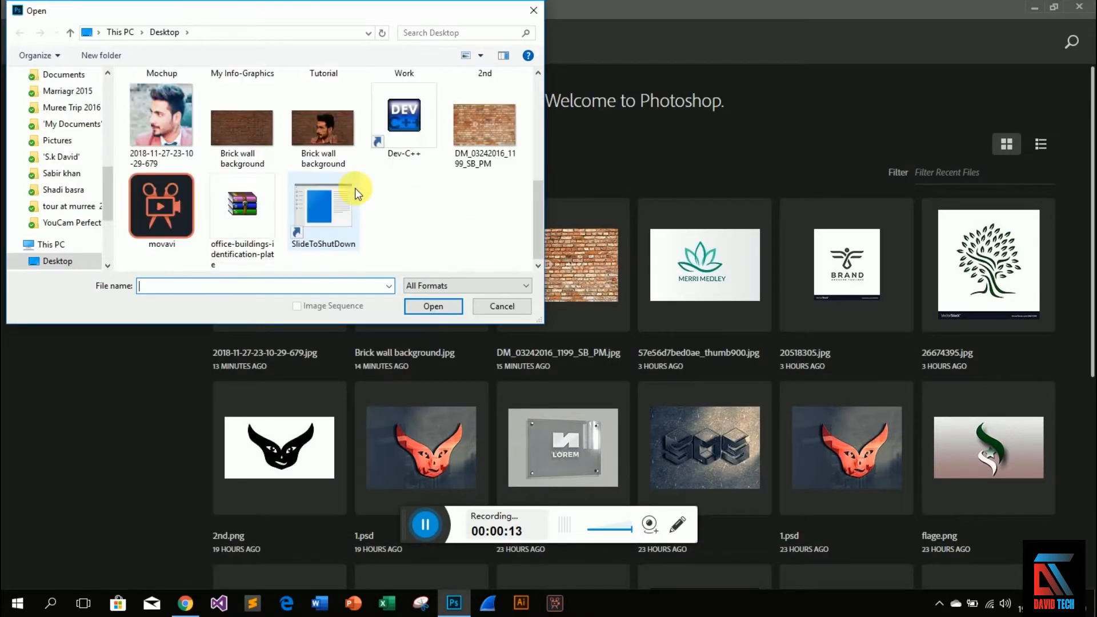
{"action": "left_click", "coordinate": [243, 129]}
{"action": "left_click", "coordinate": [434, 308]}
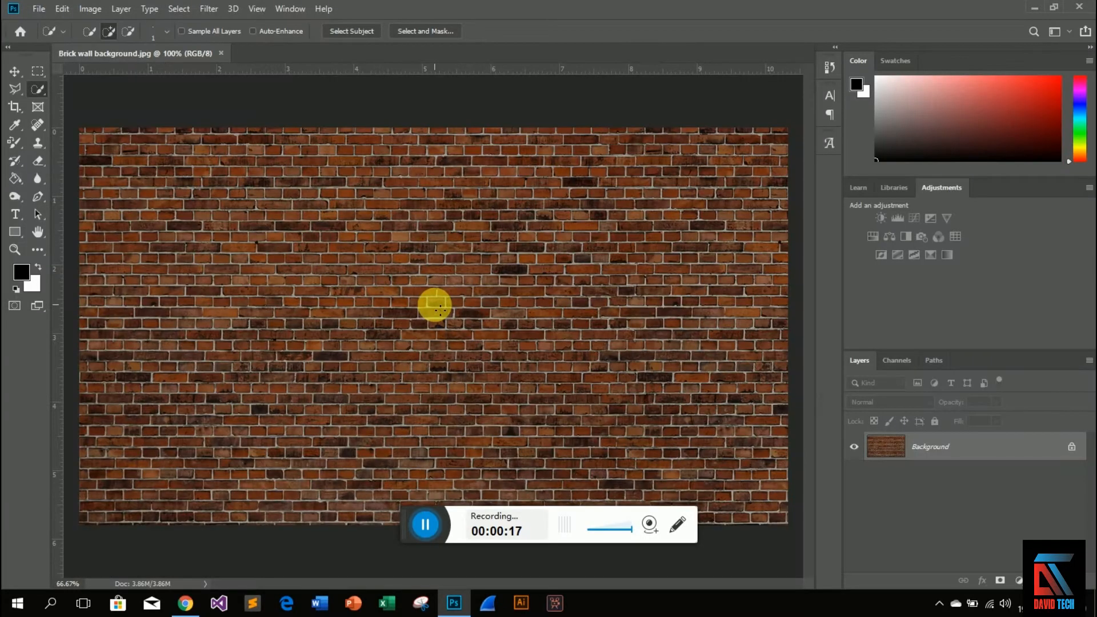
{"action": "double_click", "coordinate": [953, 447]}
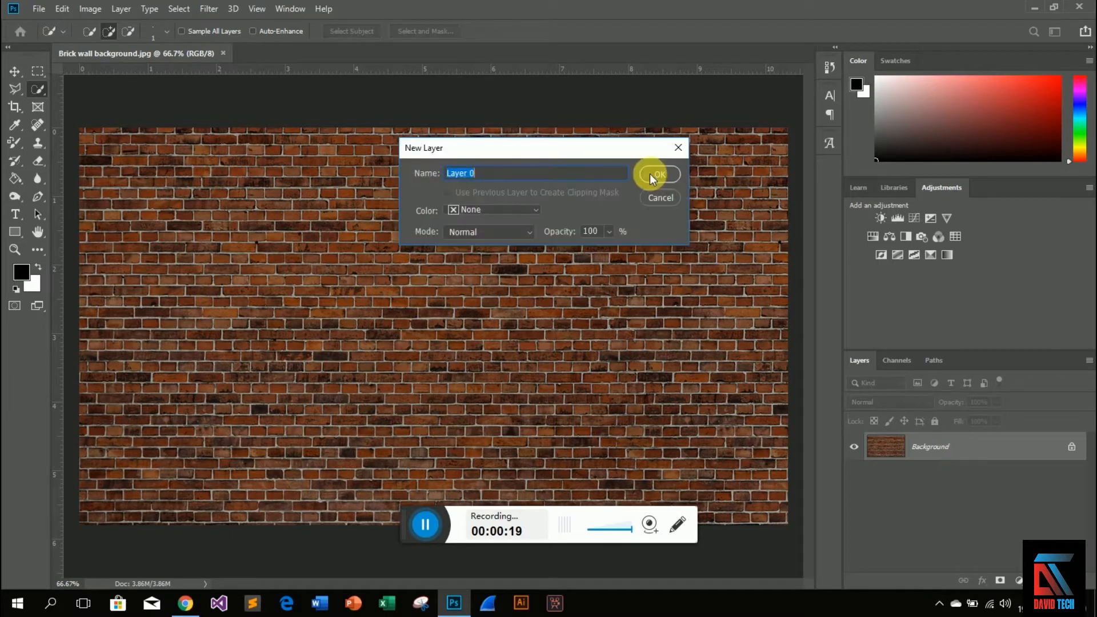
{"action": "left_click", "coordinate": [661, 175]}
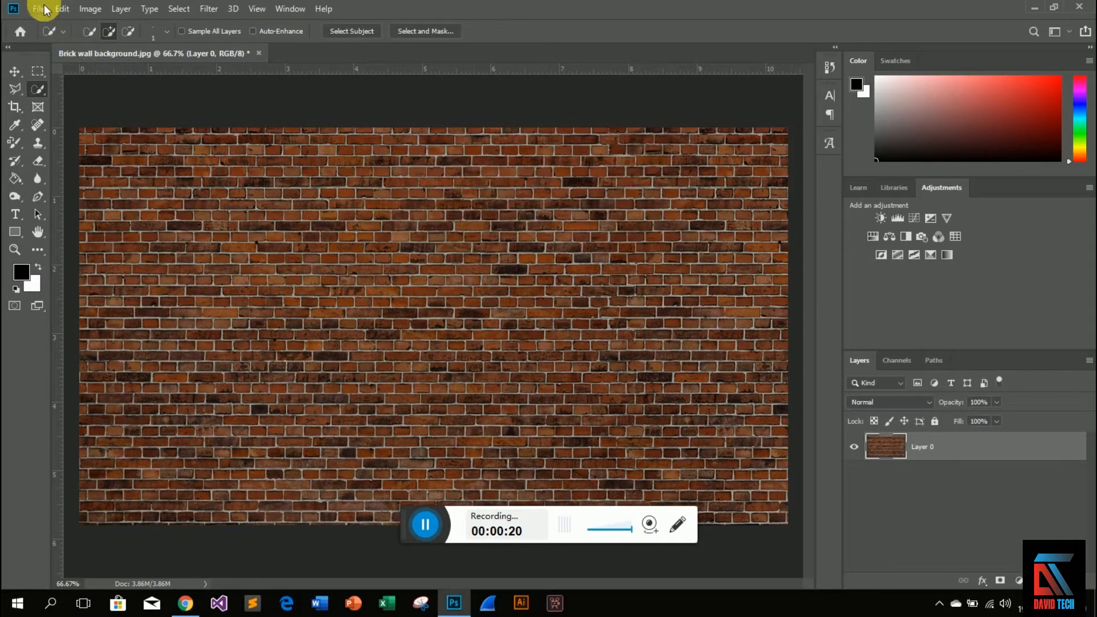
{"action": "left_click", "coordinate": [39, 10]}
{"action": "left_click", "coordinate": [70, 38]}
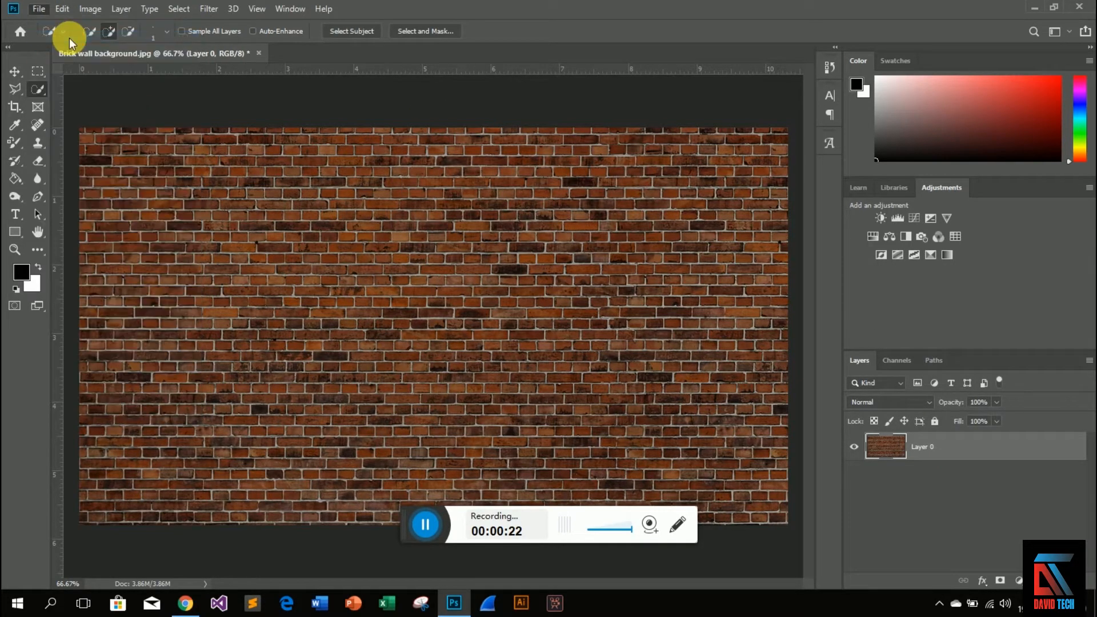
{"action": "scroll", "coordinate": [192, 154], "scroll_direction": "down", "scroll_amount": 2}
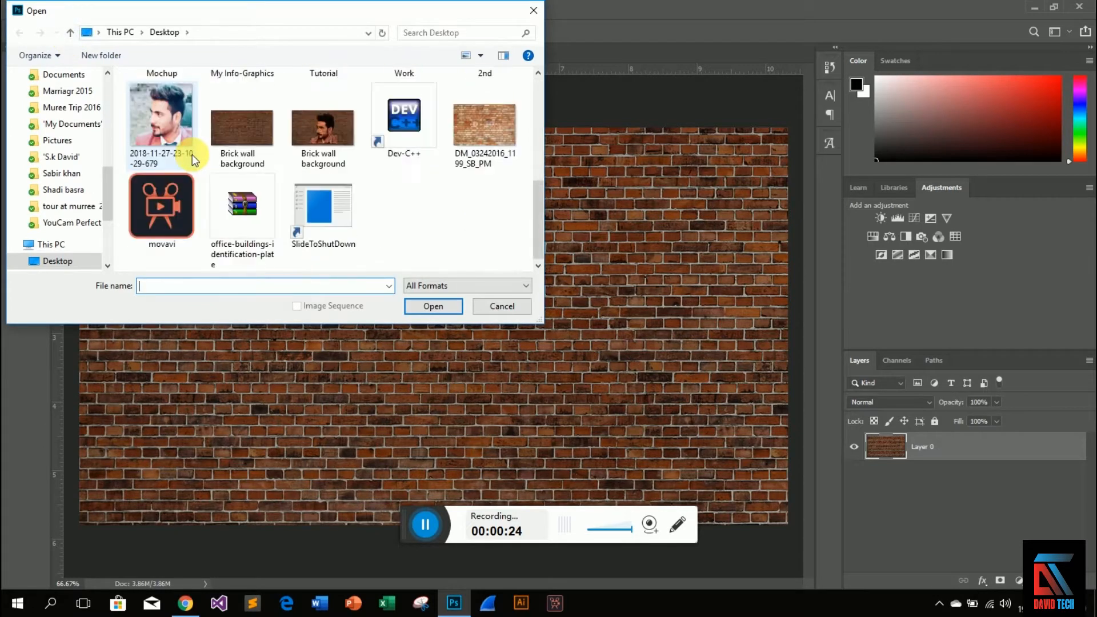
{"action": "left_click", "coordinate": [162, 138]}
{"action": "left_click", "coordinate": [427, 306]}
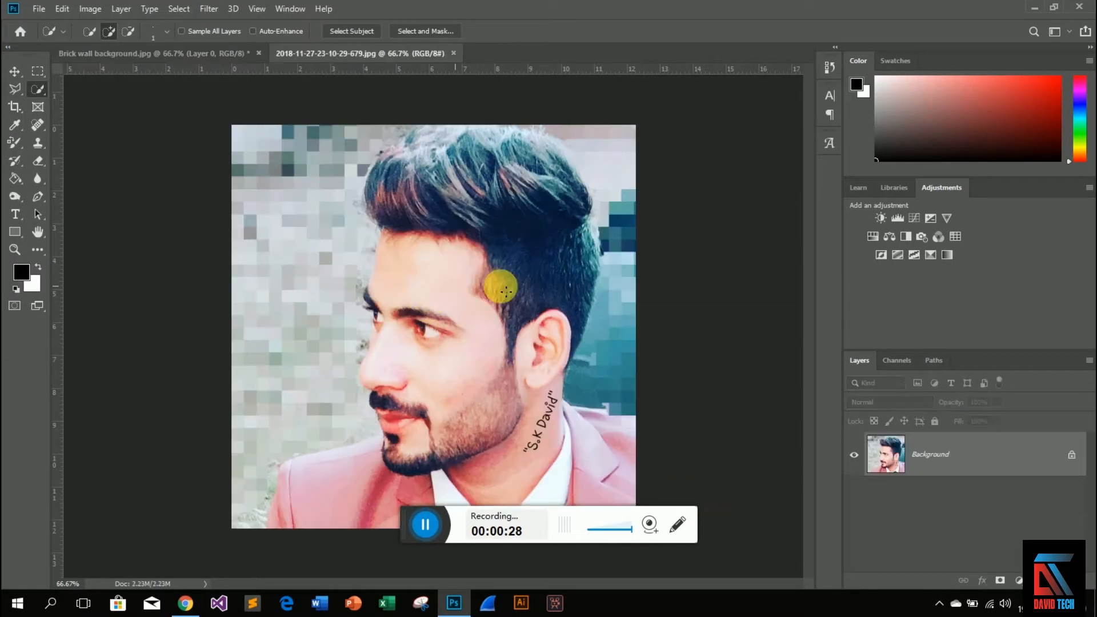
{"action": "double_click", "coordinate": [984, 457]}
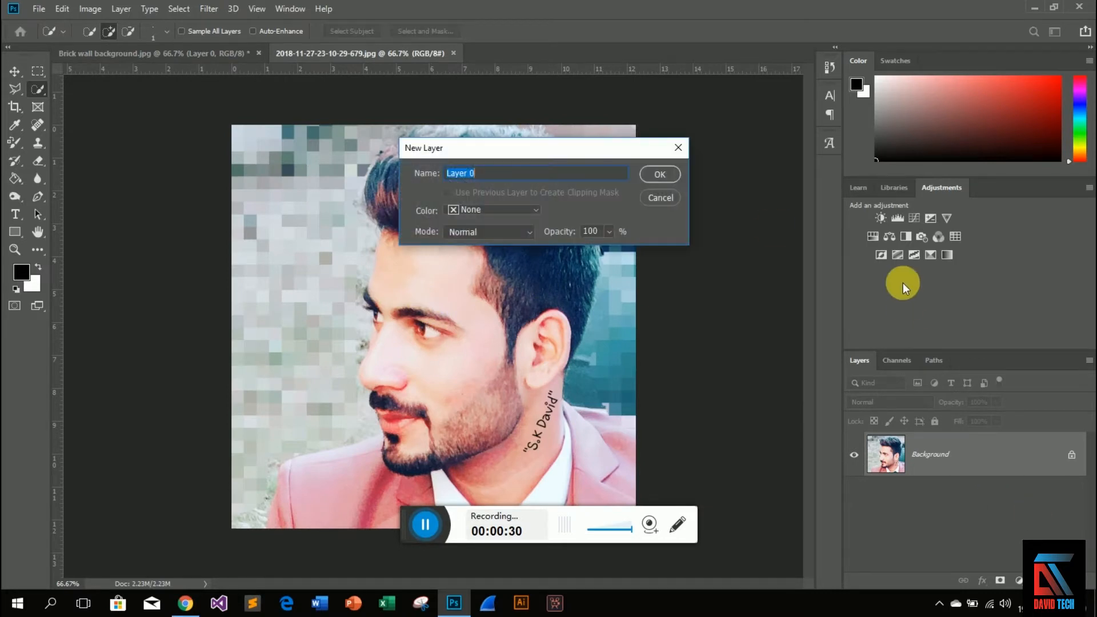
{"action": "left_click", "coordinate": [667, 172]}
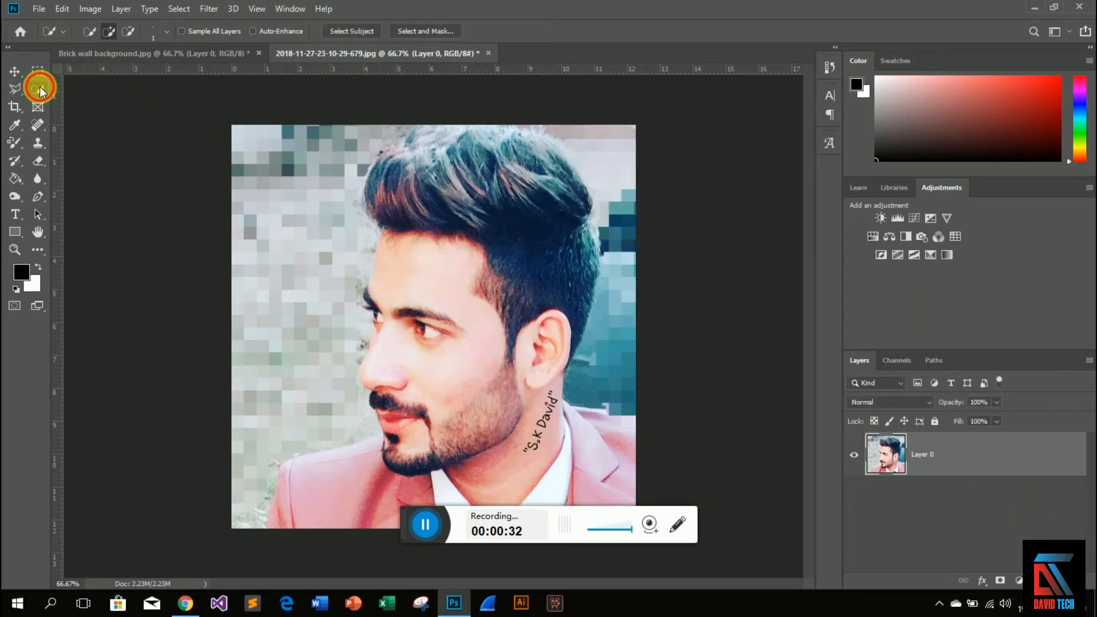
Select the man's dark hair, sideburn and ear with the Quick Selection Tool.
{"action": "mouse_move", "coordinate": [385, 172]}
{"action": "left_mouse_down"}
{"action": "mouse_move", "coordinate": [468, 249]}
{"action": "mouse_move", "coordinate": [399, 180]}
{"action": "left_mouse_up"}
{"action": "left_click", "coordinate": [17, 89]}
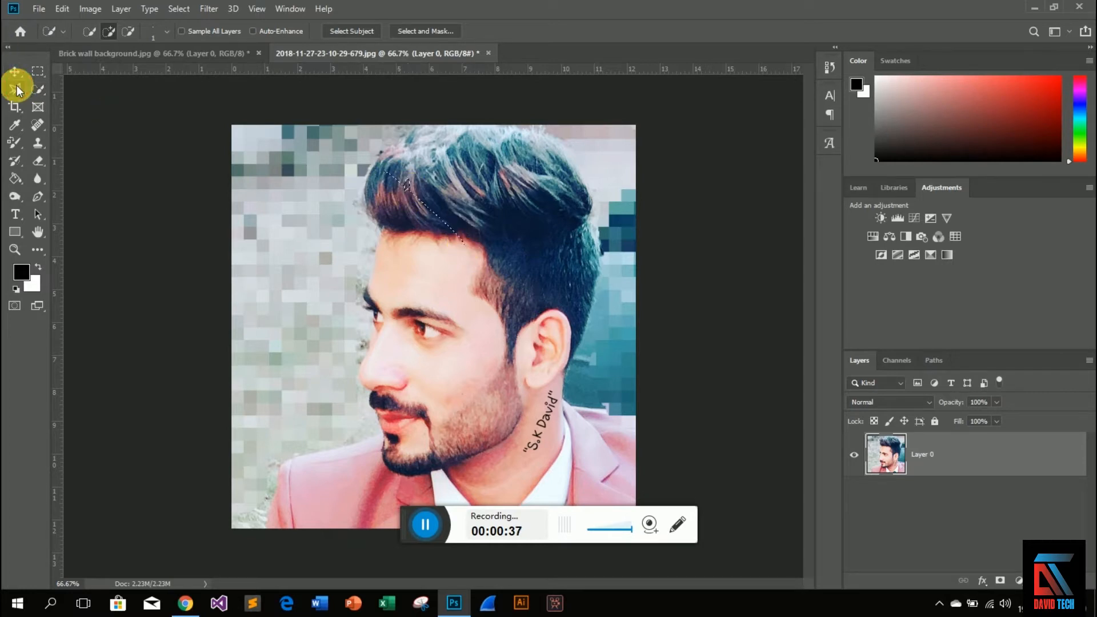
{"action": "right_click", "coordinate": [16, 90]}
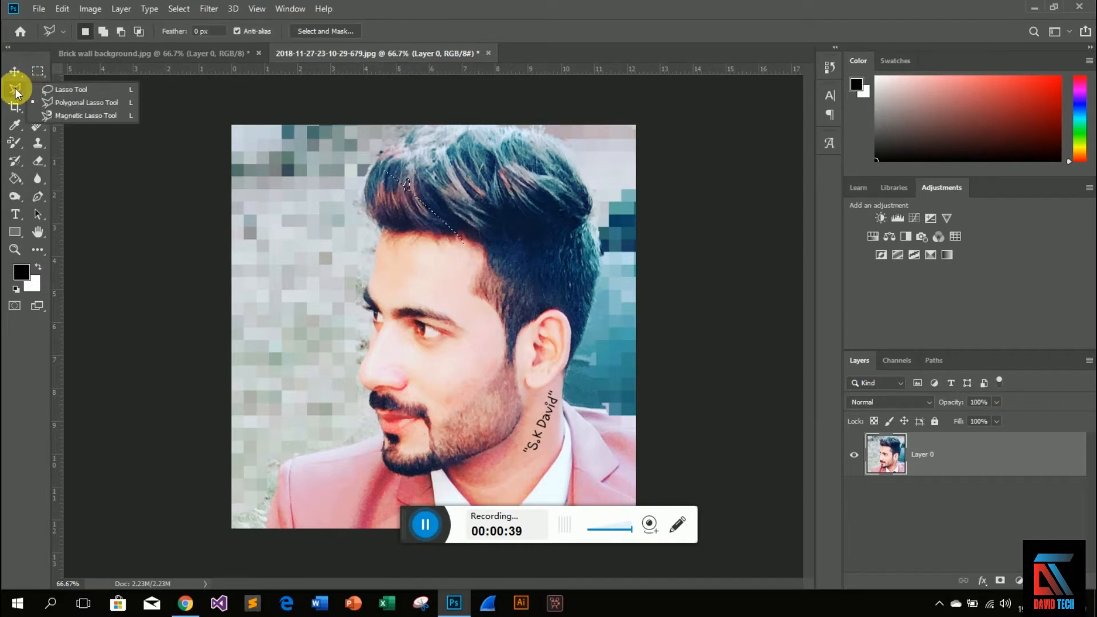
{"action": "left_click", "coordinate": [39, 88]}
{"action": "left_click", "coordinate": [38, 88]}
{"action": "mouse_move", "coordinate": [477, 160]}
{"action": "left_mouse_down"}
{"action": "mouse_move", "coordinate": [428, 238]}
{"action": "mouse_move", "coordinate": [434, 154]}
{"action": "mouse_move", "coordinate": [421, 249]}
{"action": "mouse_move", "coordinate": [417, 221]}
{"action": "left_mouse_up"}
{"action": "mouse_move", "coordinate": [489, 282]}
{"action": "left_mouse_down"}
{"action": "mouse_move", "coordinate": [510, 320]}
{"action": "mouse_move", "coordinate": [499, 230]}
{"action": "mouse_move", "coordinate": [579, 301]}
{"action": "mouse_move", "coordinate": [533, 303]}
{"action": "mouse_move", "coordinate": [491, 241]}
{"action": "mouse_move", "coordinate": [517, 366]}
{"action": "left_mouse_up"}
{"action": "mouse_move", "coordinate": [524, 419]}
{"action": "left_mouse_down"}
{"action": "mouse_move", "coordinate": [489, 284]}
{"action": "mouse_move", "coordinate": [500, 275]}
{"action": "left_mouse_up"}
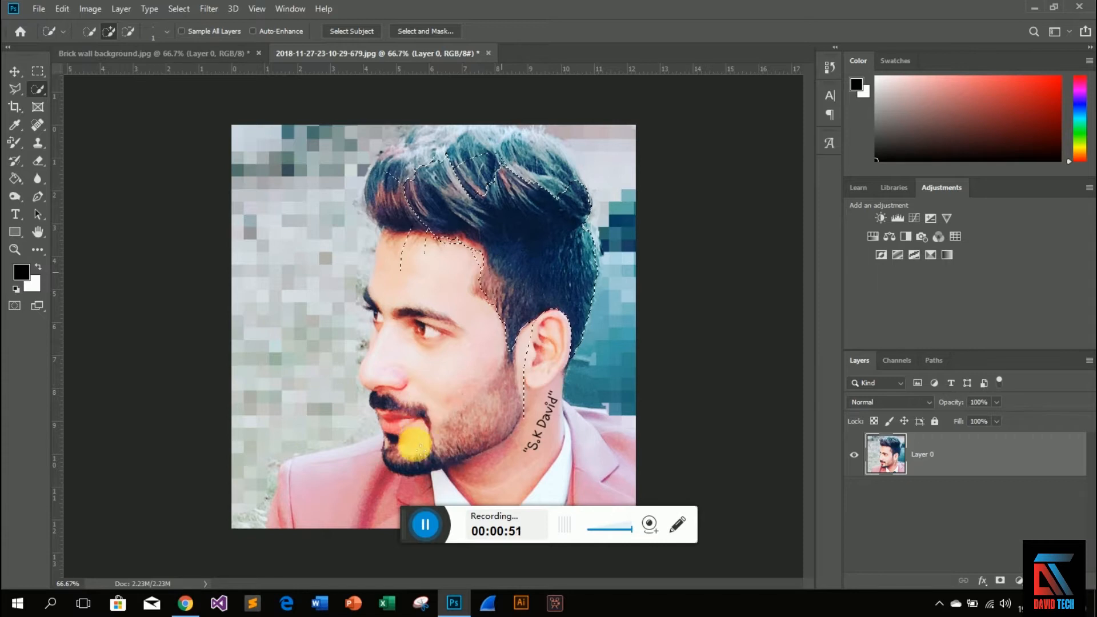
Extend the quick selection over the man's forehead, eyes, nose, cheek and beard.
{"action": "mouse_move", "coordinate": [416, 462]}
{"action": "left_mouse_down"}
{"action": "mouse_move", "coordinate": [502, 289]}
{"action": "mouse_move", "coordinate": [491, 300]}
{"action": "left_mouse_up"}
{"action": "mouse_move", "coordinate": [471, 437]}
{"action": "left_mouse_down"}
{"action": "mouse_move", "coordinate": [457, 428]}
{"action": "mouse_move", "coordinate": [528, 280]}
{"action": "left_mouse_up"}
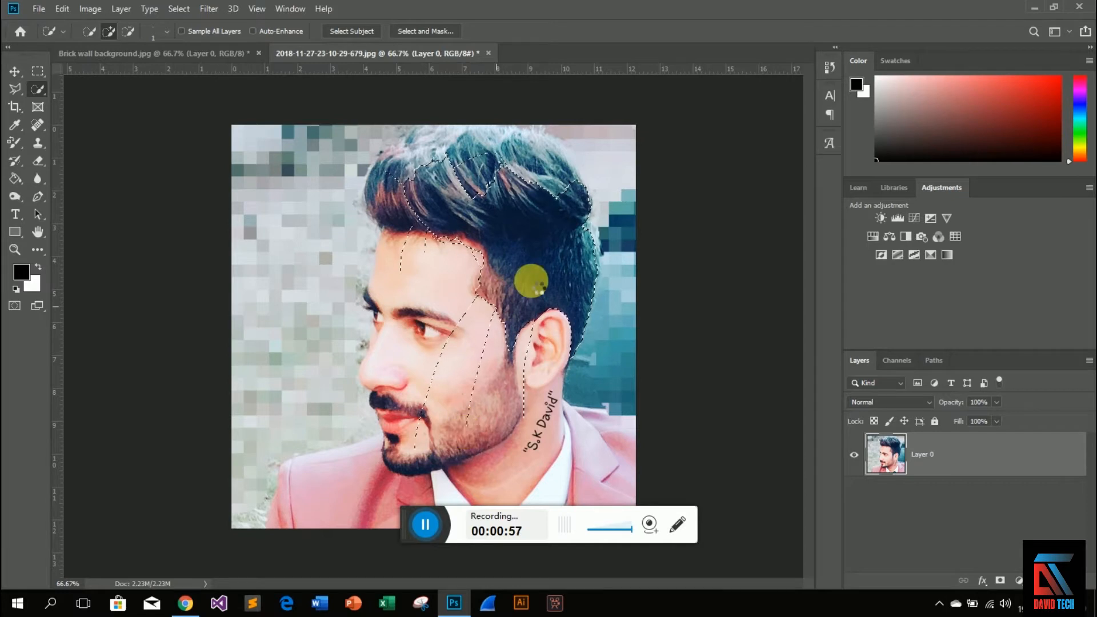
{"action": "mouse_move", "coordinate": [467, 355]}
{"action": "left_mouse_down"}
{"action": "mouse_move", "coordinate": [453, 306]}
{"action": "mouse_move", "coordinate": [488, 237]}
{"action": "mouse_move", "coordinate": [465, 245]}
{"action": "mouse_move", "coordinate": [473, 250]}
{"action": "left_mouse_up"}
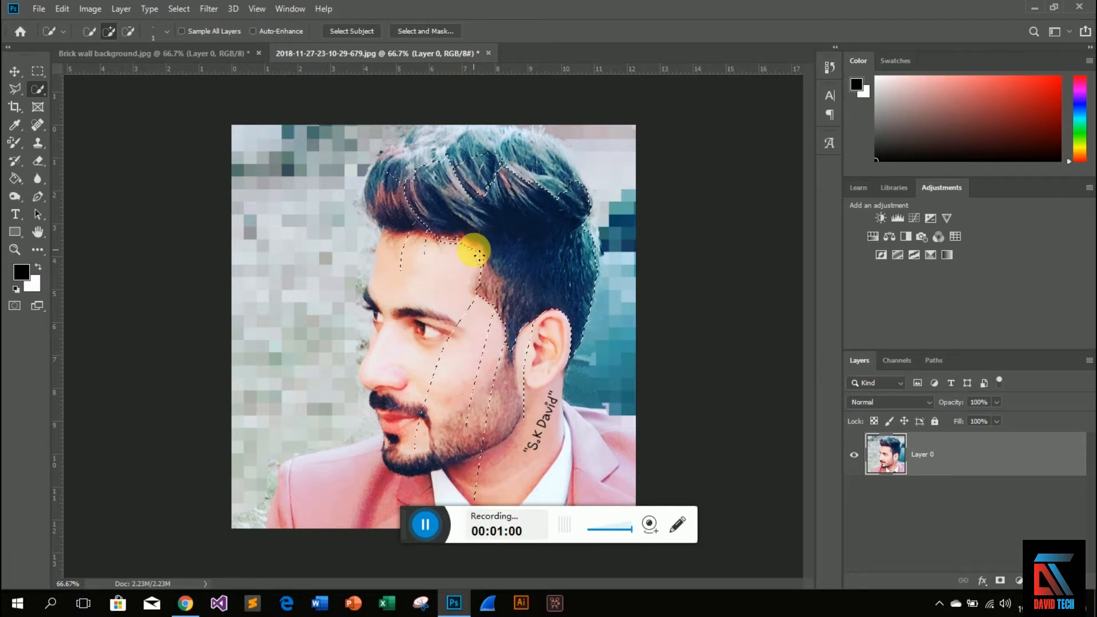
{"action": "left_click", "coordinate": [472, 250]}
{"action": "left_click_drag", "start_coordinate": [473, 249], "coordinate": [380, 345]}
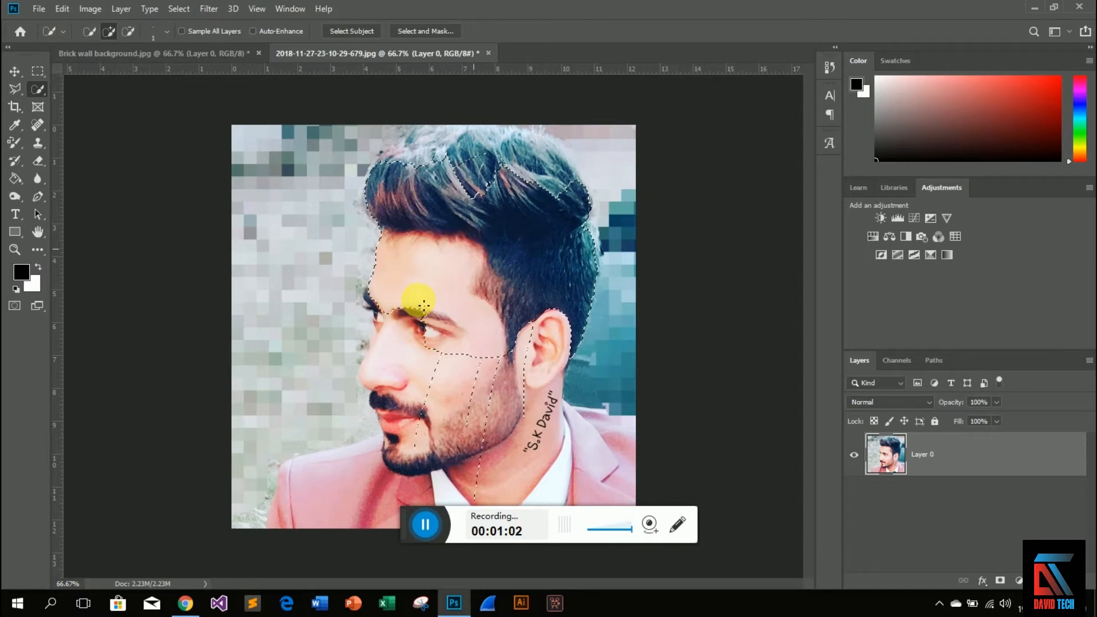
{"action": "mouse_move", "coordinate": [429, 327]}
{"action": "left_mouse_down"}
{"action": "mouse_move", "coordinate": [380, 440]}
{"action": "mouse_move", "coordinate": [388, 451]}
{"action": "left_mouse_up"}
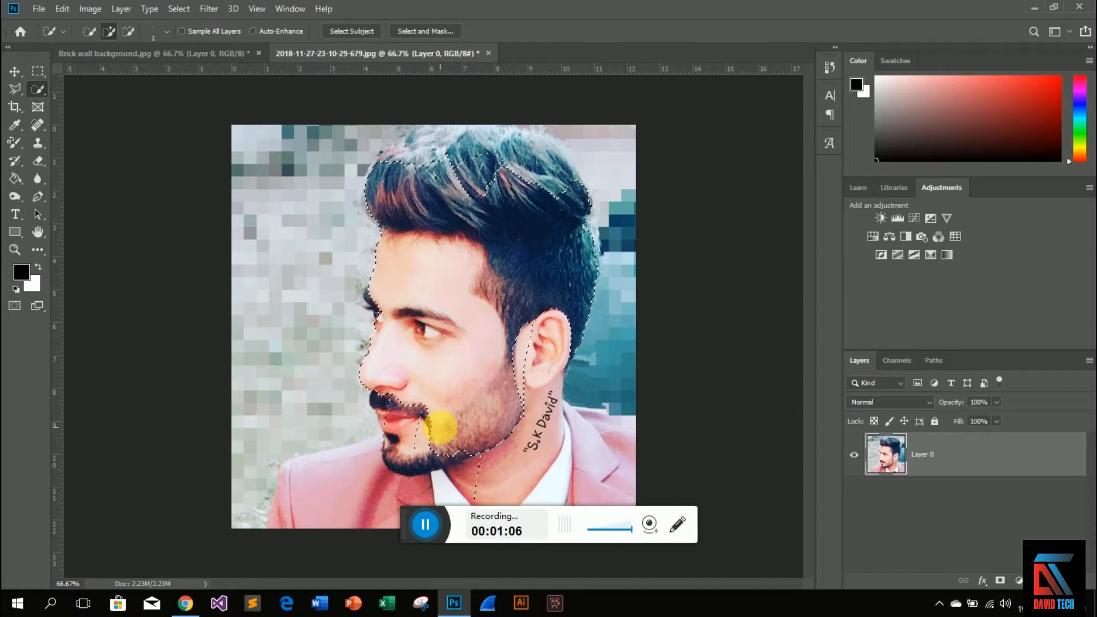
{"action": "left_click", "coordinate": [440, 427]}
{"action": "mouse_move", "coordinate": [440, 427]}
{"action": "left_mouse_down"}
{"action": "mouse_move", "coordinate": [395, 531]}
{"action": "mouse_move", "coordinate": [460, 440]}
{"action": "left_mouse_up"}
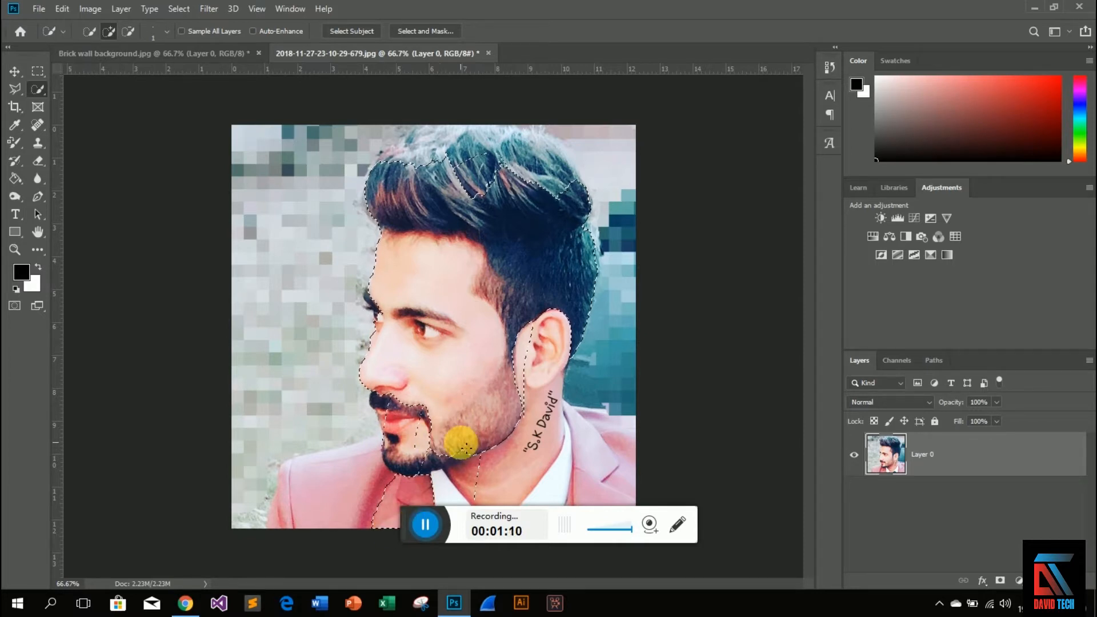
Add the neck, shirt collar and the front part of the jacket below the chin to the selection.
{"action": "left_click", "coordinate": [565, 501]}
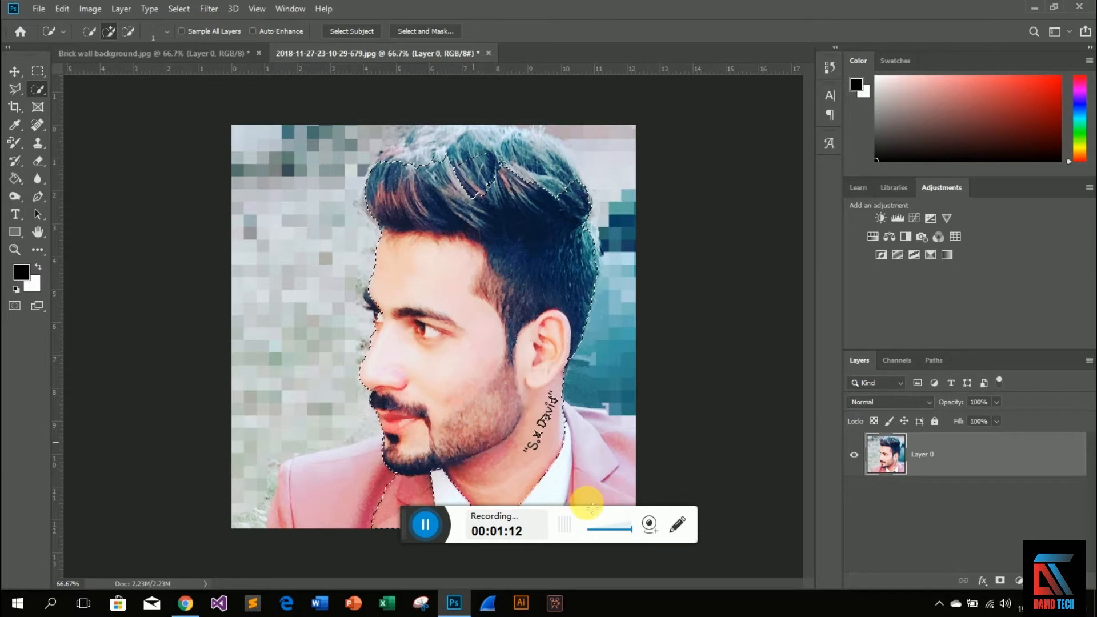
{"action": "left_click", "coordinate": [432, 461]}
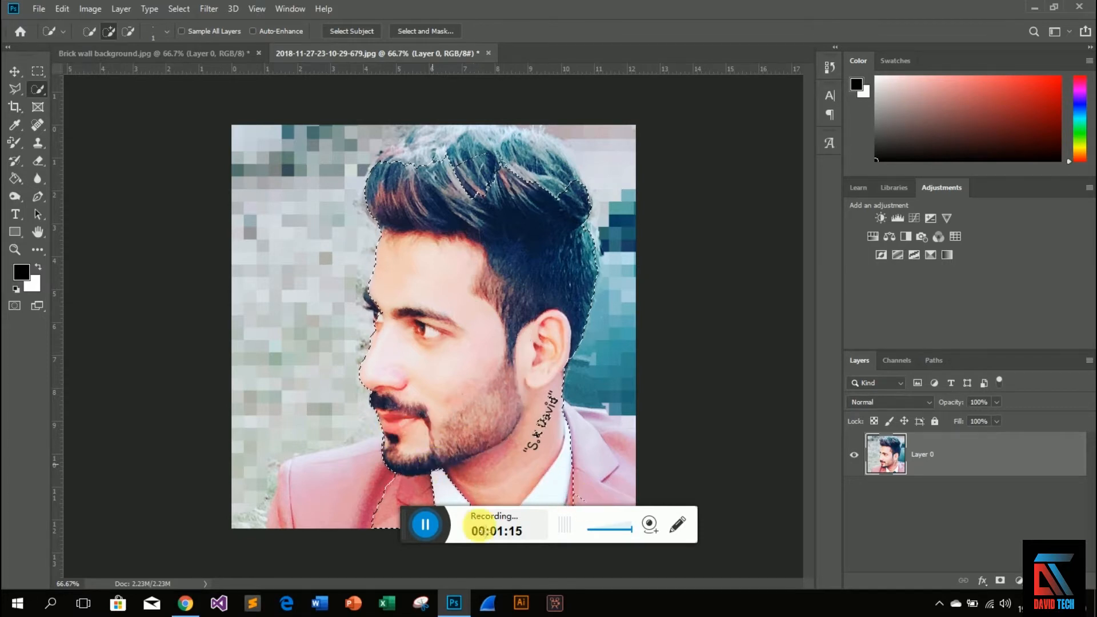
{"action": "key", "text": "ctrl+d"}
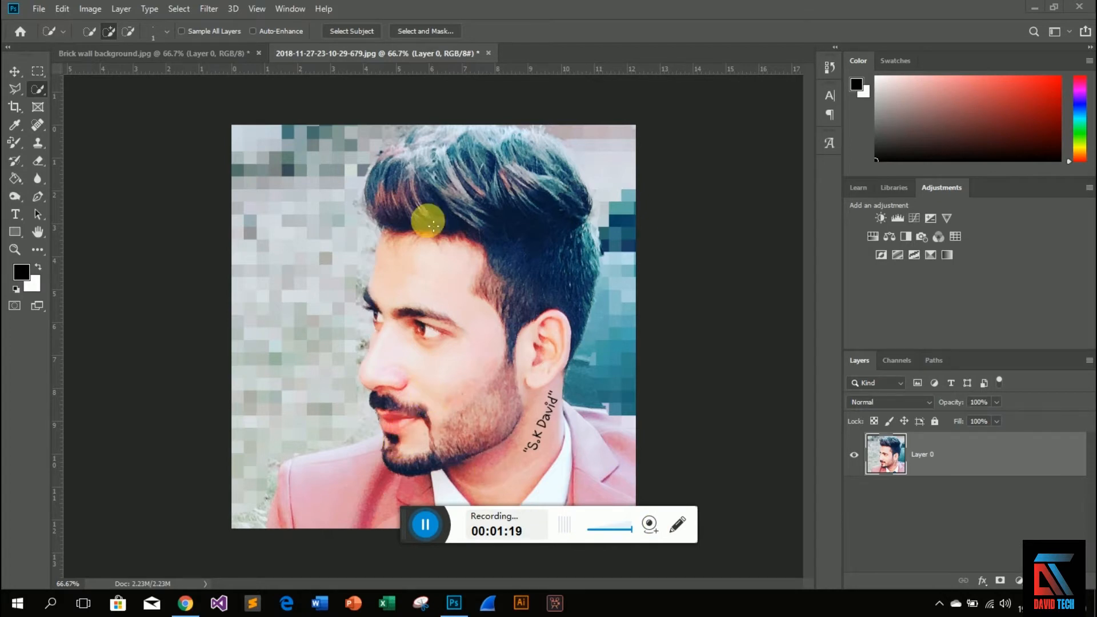
{"action": "mouse_move", "coordinate": [428, 223]}
{"action": "left_mouse_down"}
{"action": "mouse_move", "coordinate": [476, 376]}
{"action": "mouse_move", "coordinate": [494, 401]}
{"action": "mouse_move", "coordinate": [407, 446]}
{"action": "mouse_move", "coordinate": [426, 448]}
{"action": "mouse_move", "coordinate": [406, 482]}
{"action": "left_mouse_up"}
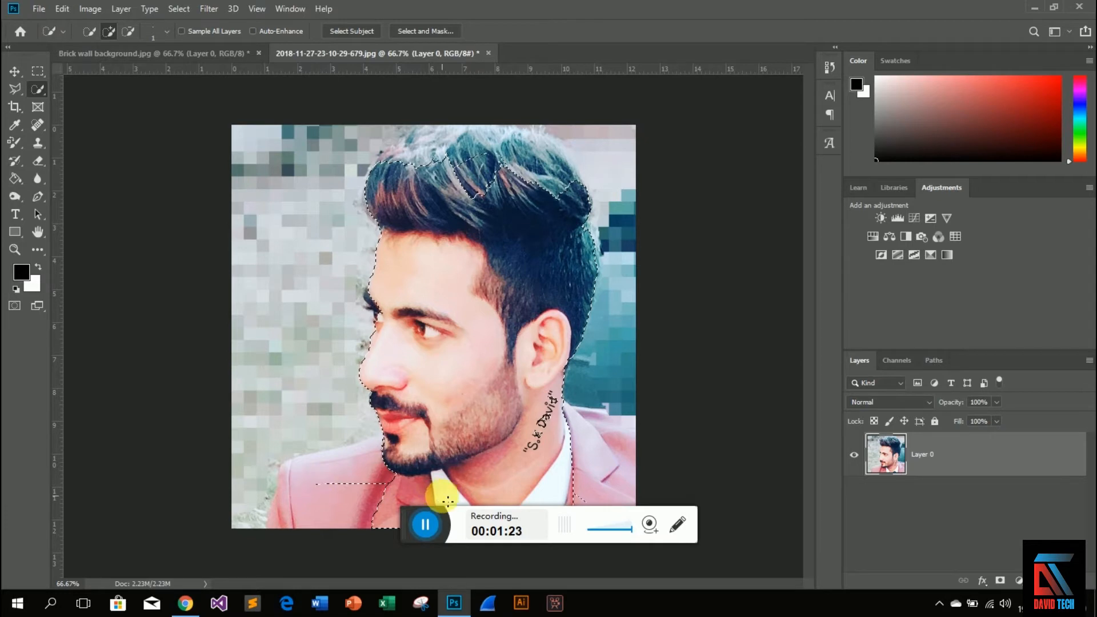
{"action": "left_click", "coordinate": [325, 506]}
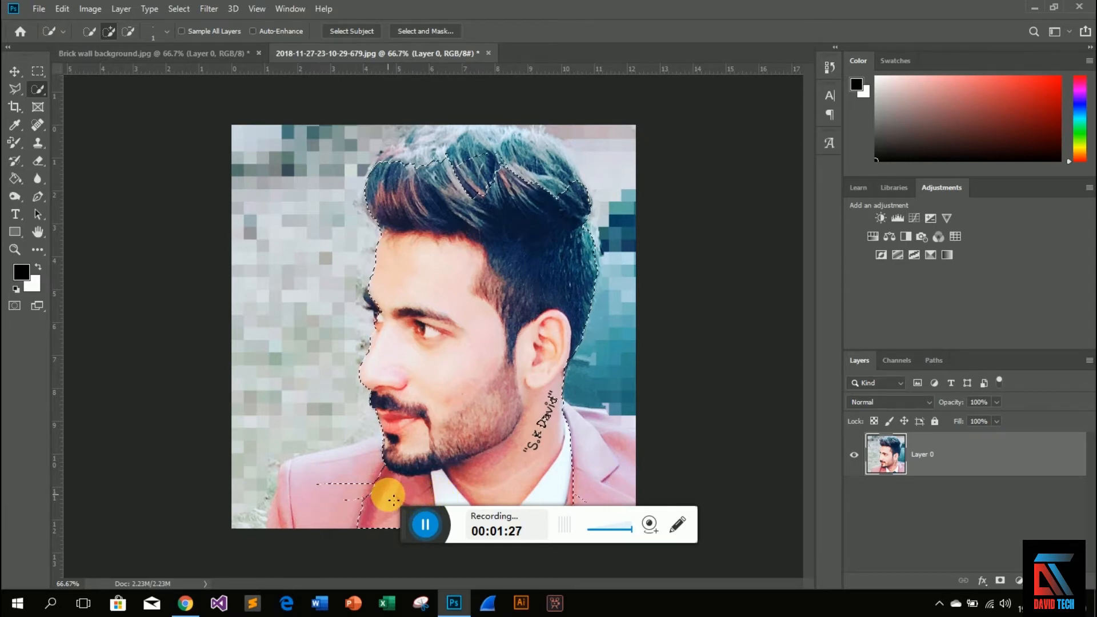
{"action": "left_click_drag", "start_coordinate": [321, 493], "coordinate": [388, 510]}
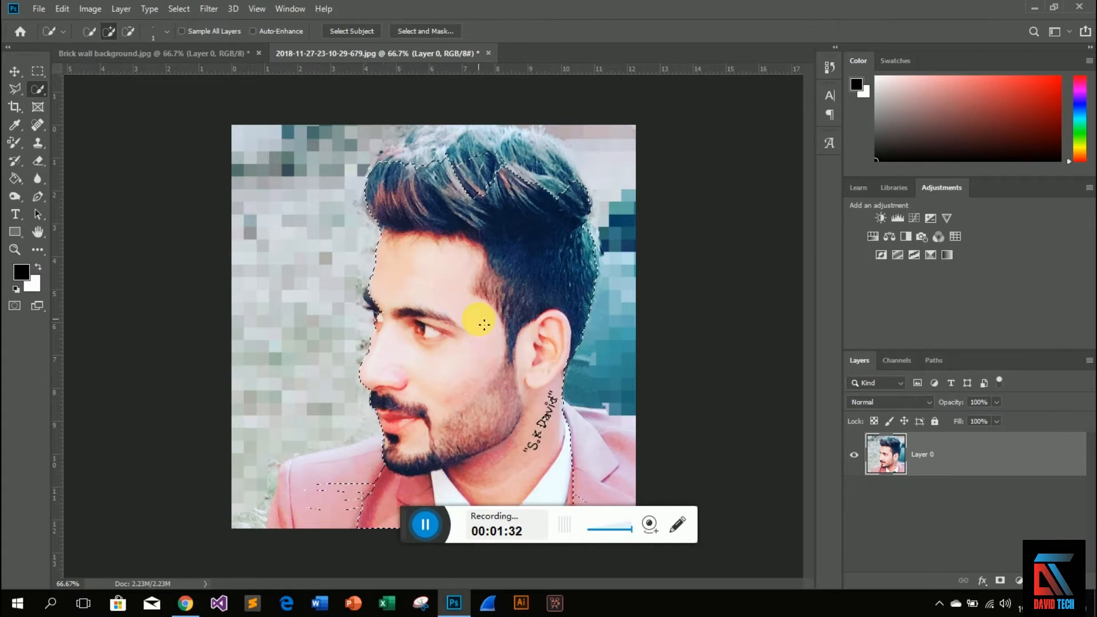
Add the unselected strands along the top, front and back of the hair to the selection.
{"action": "left_click_drag", "start_coordinate": [452, 191], "coordinate": [455, 120]}
{"action": "mouse_move", "coordinate": [487, 192]}
{"action": "left_mouse_down"}
{"action": "mouse_move", "coordinate": [501, 186]}
{"action": "mouse_move", "coordinate": [482, 122]}
{"action": "left_mouse_up"}
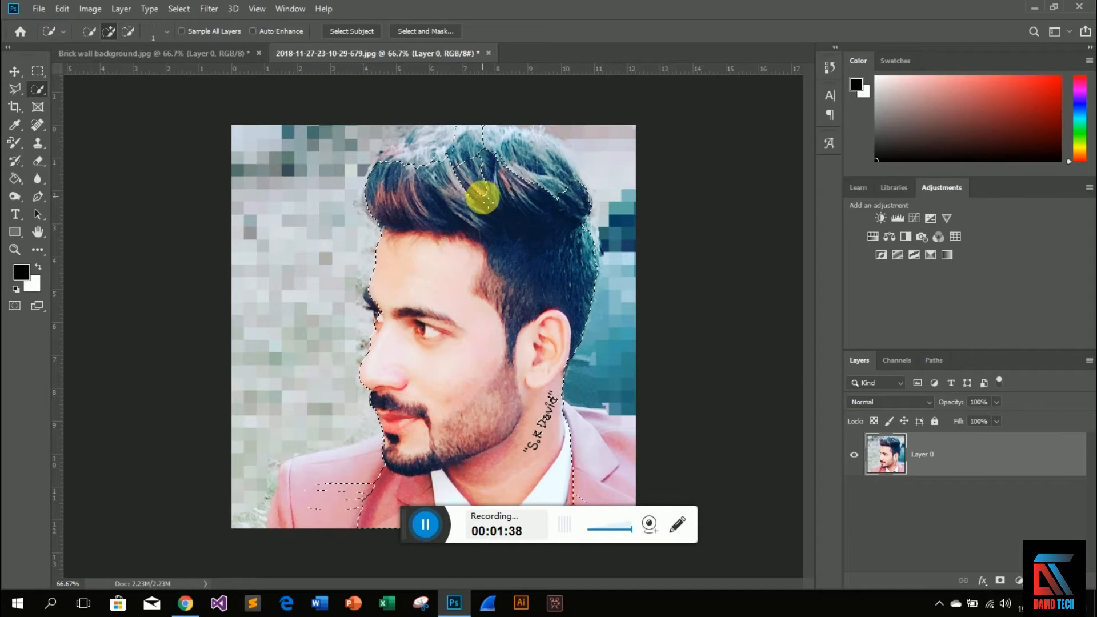
{"action": "left_click_drag", "start_coordinate": [483, 198], "coordinate": [461, 119]}
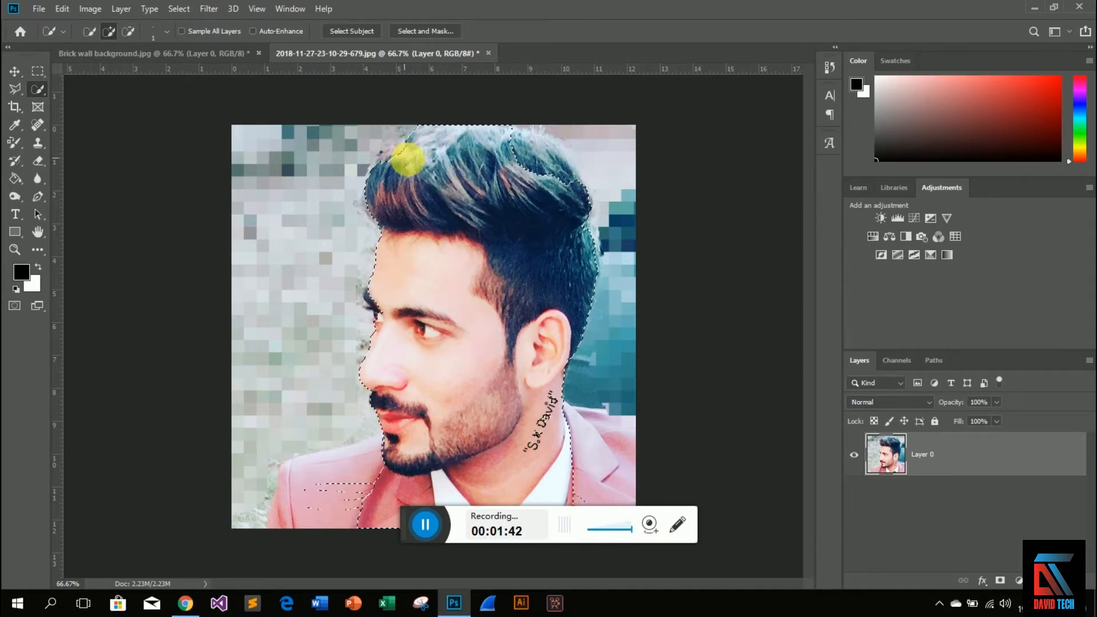
{"action": "mouse_move", "coordinate": [538, 177]}
{"action": "left_mouse_down"}
{"action": "mouse_move", "coordinate": [544, 152]}
{"action": "mouse_move", "coordinate": [524, 164]}
{"action": "mouse_move", "coordinate": [521, 139]}
{"action": "mouse_move", "coordinate": [540, 159]}
{"action": "mouse_move", "coordinate": [550, 147]}
{"action": "left_mouse_up"}
{"action": "mouse_move", "coordinate": [482, 138]}
{"action": "left_mouse_down"}
{"action": "mouse_move", "coordinate": [386, 151]}
{"action": "mouse_move", "coordinate": [413, 153]}
{"action": "left_mouse_up"}
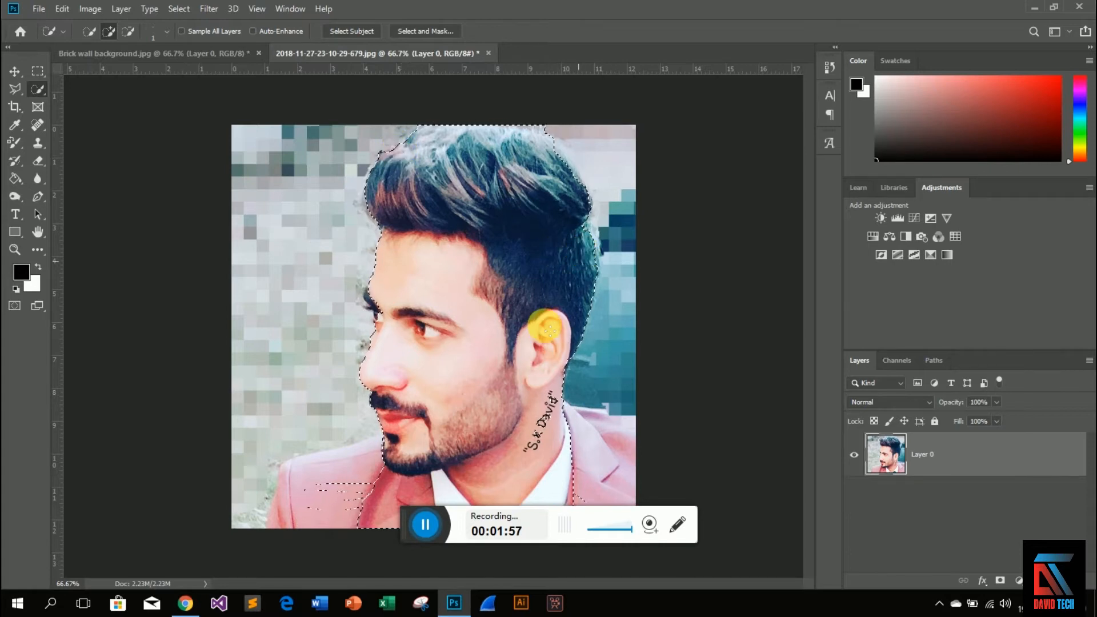
Extend the selection over both shoulders of the pink jacket to the edges of the photo.
{"action": "mouse_move", "coordinate": [573, 448]}
{"action": "left_mouse_down"}
{"action": "mouse_move", "coordinate": [641, 465]}
{"action": "mouse_move", "coordinate": [533, 423]}
{"action": "mouse_move", "coordinate": [561, 402]}
{"action": "left_mouse_up"}
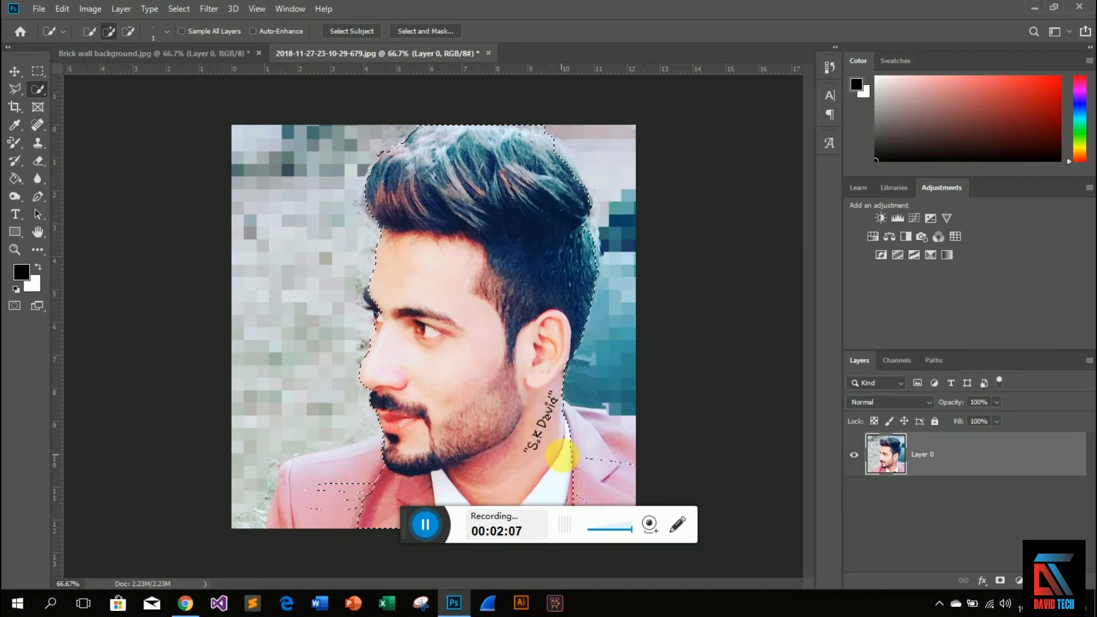
{"action": "mouse_move", "coordinate": [568, 456]}
{"action": "left_mouse_down"}
{"action": "mouse_move", "coordinate": [619, 446]}
{"action": "mouse_move", "coordinate": [580, 451]}
{"action": "mouse_move", "coordinate": [558, 438]}
{"action": "left_mouse_up"}
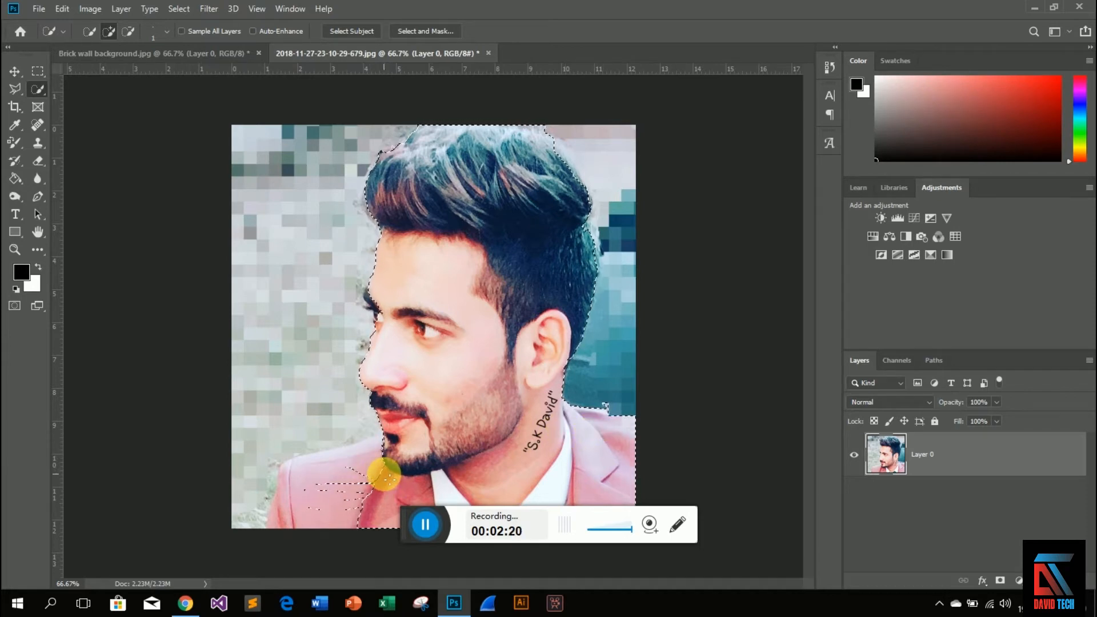
{"action": "left_click_drag", "start_coordinate": [385, 470], "coordinate": [311, 482]}
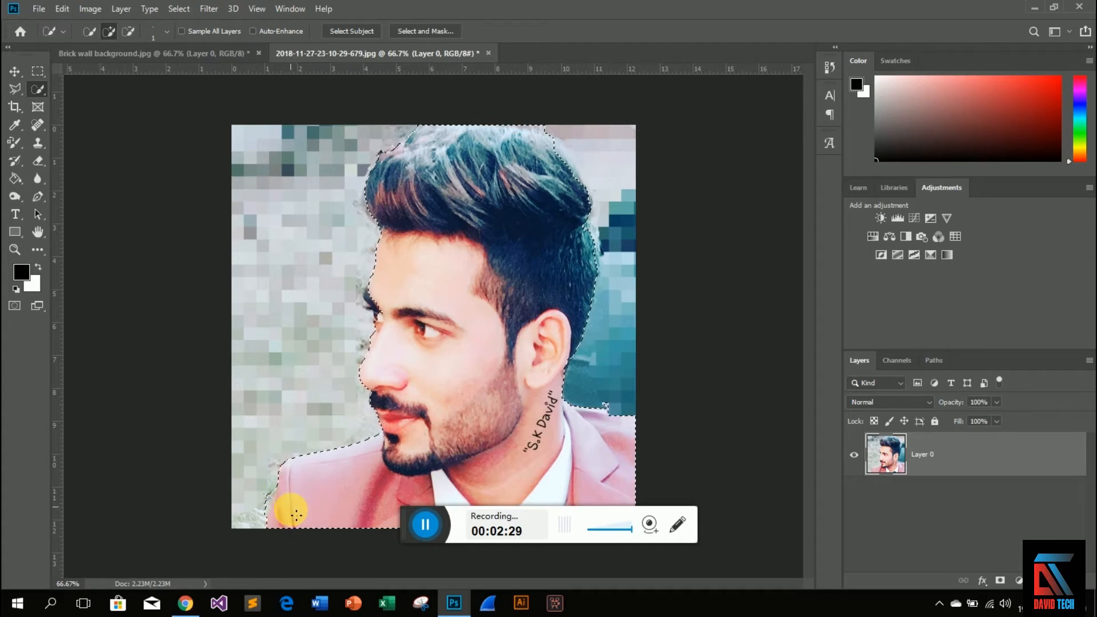
Subtract the excess area beside the far eyebrow and bridge of the nose from the selection.
{"action": "key", "text": "alt"}
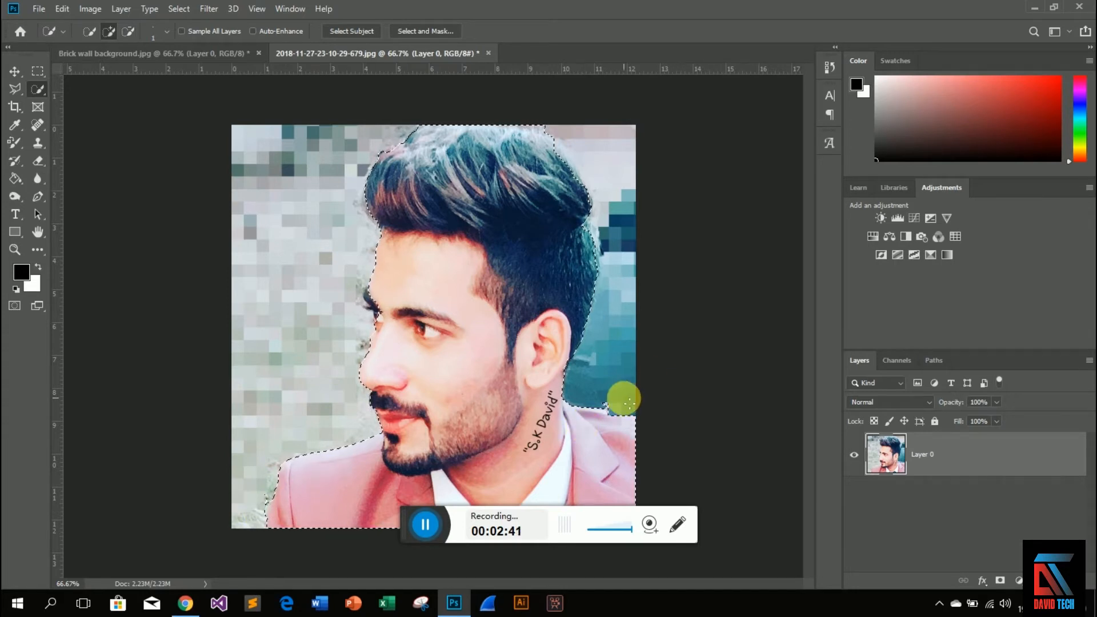
{"action": "key", "text": "alt"}
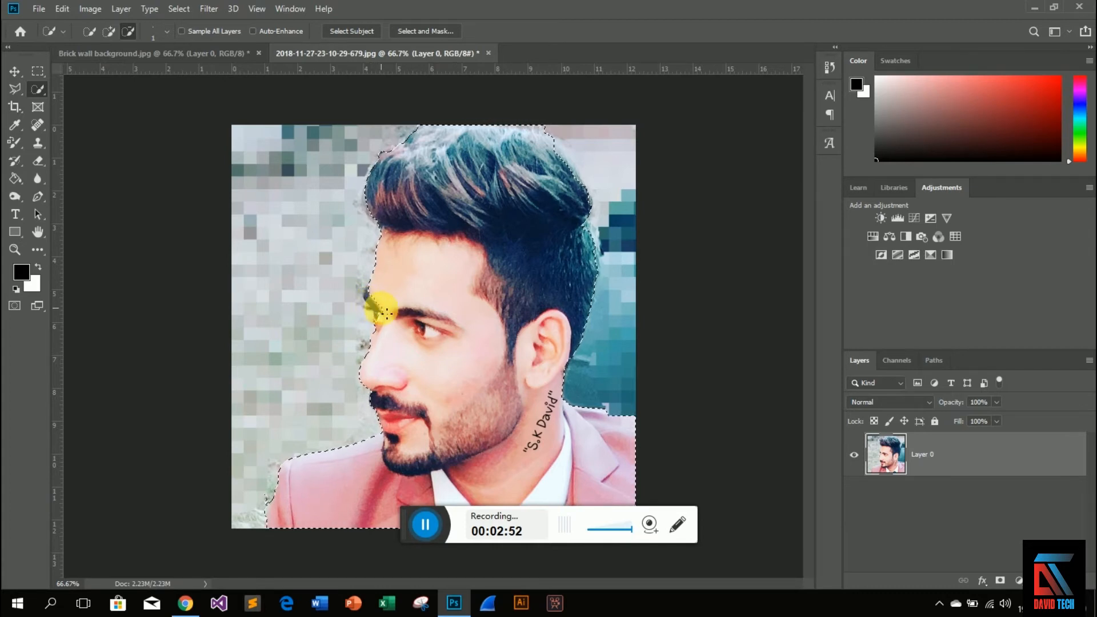
{"action": "left_click_drag", "start_coordinate": [381, 311], "coordinate": [371, 307]}
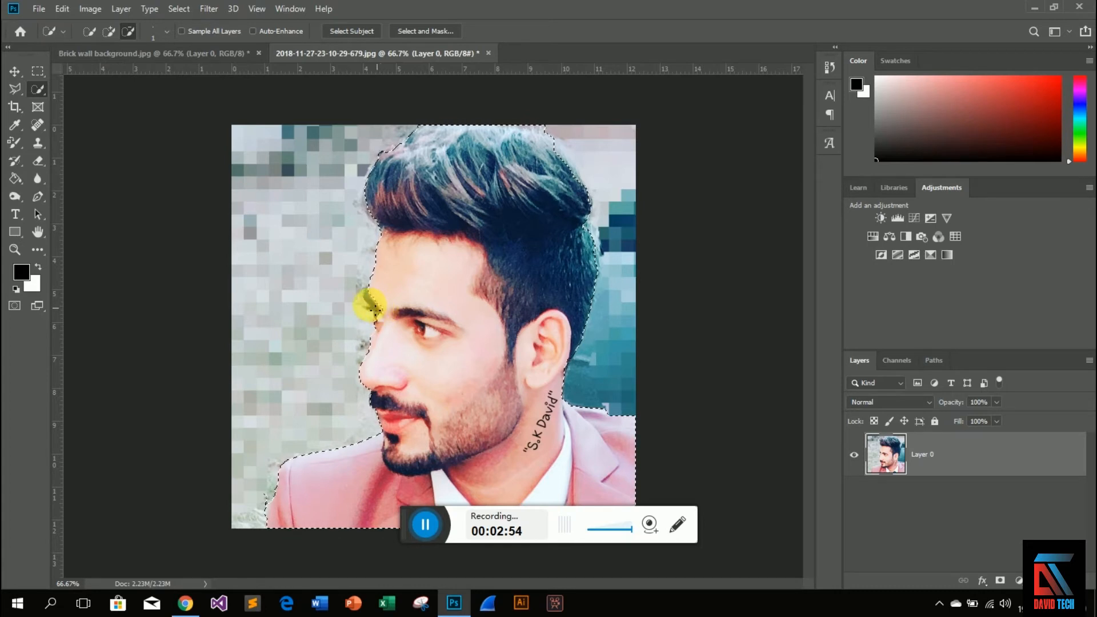
Refine the selection edge around the far eyebrow and bridge of the nose so the whole eyebrow is included.
{"action": "left_click_drag", "start_coordinate": [381, 307], "coordinate": [372, 307]}
{"action": "key", "text": "alt"}
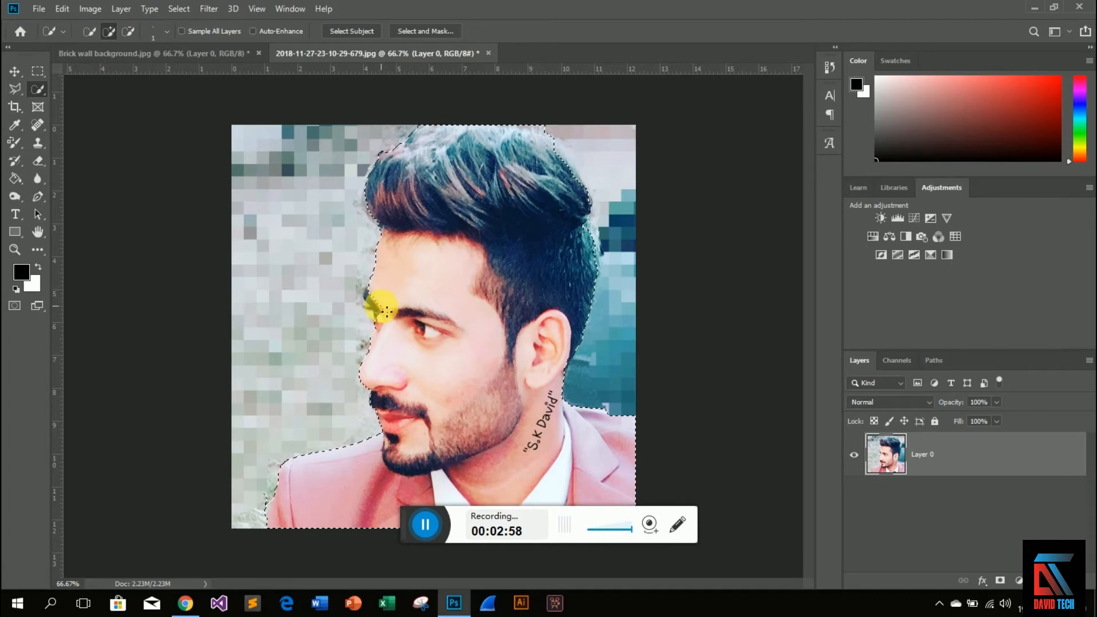
{"action": "left_click_drag", "start_coordinate": [366, 309], "coordinate": [377, 310]}
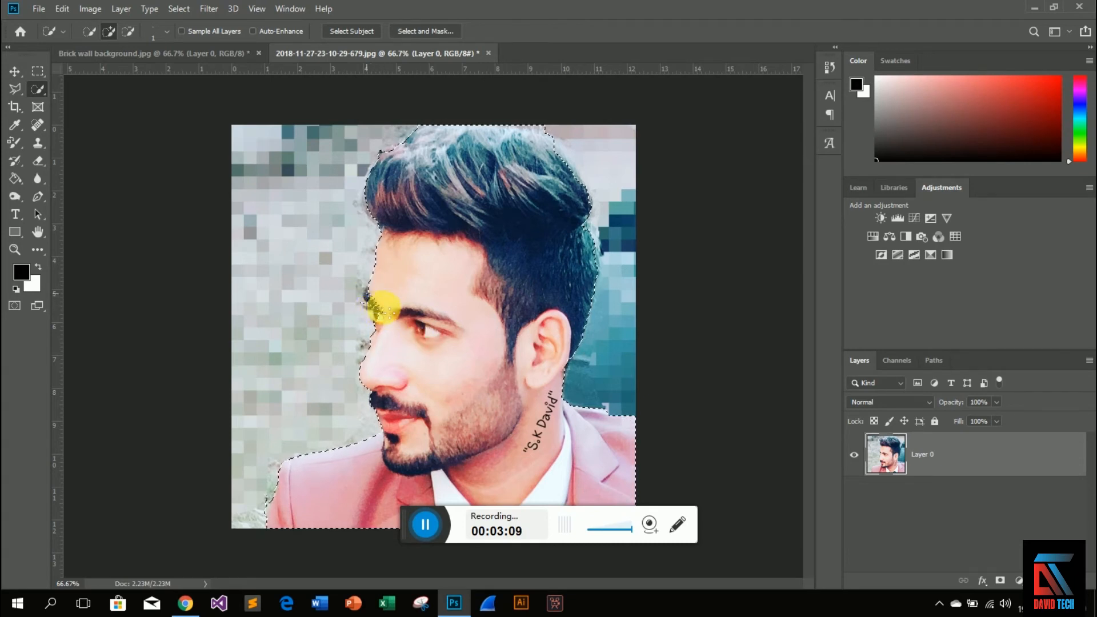
{"action": "left_click", "coordinate": [384, 314]}
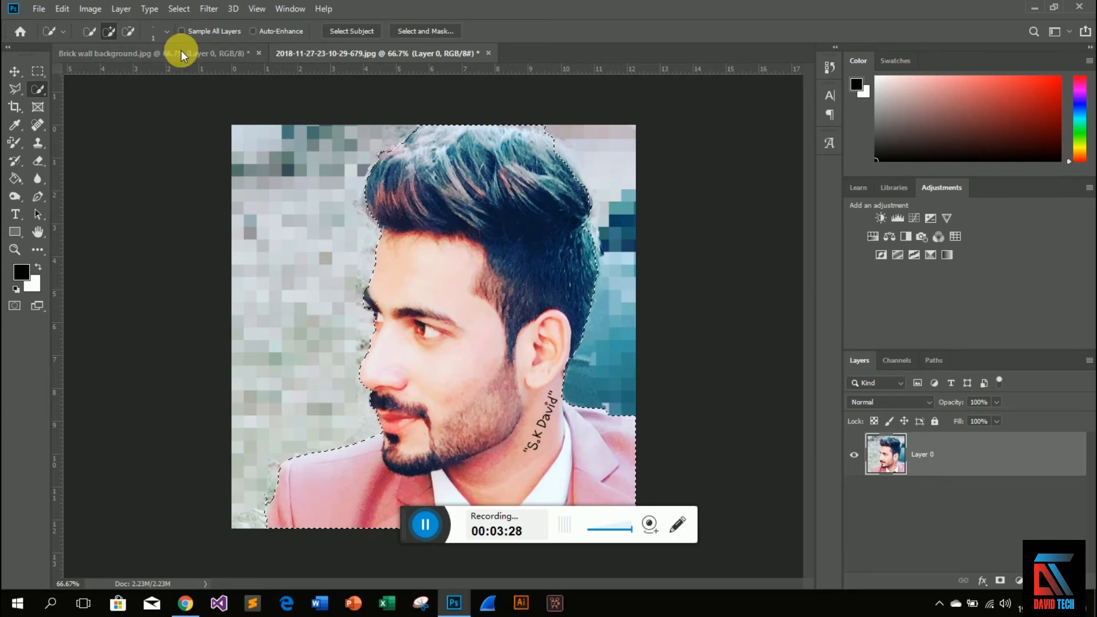
Paste the cut-out man into the brick wall document and scale him down proportionally to fit within the wall.
{"action": "left_click", "coordinate": [198, 53]}
{"action": "key", "text": "ctrl+v"}
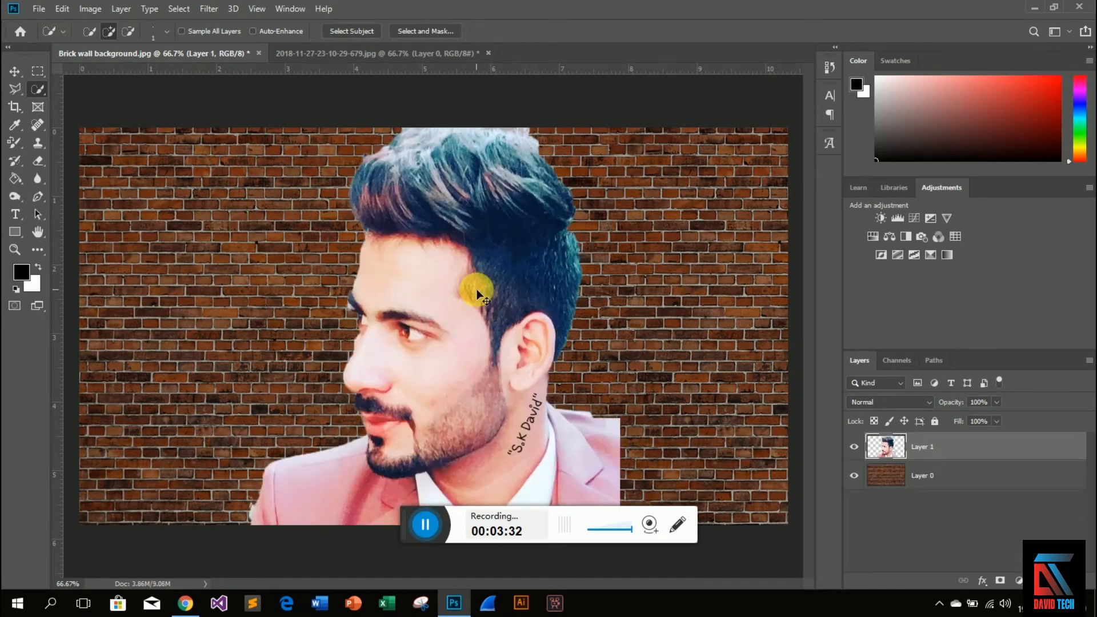
{"action": "key", "text": "ctrl+t"}
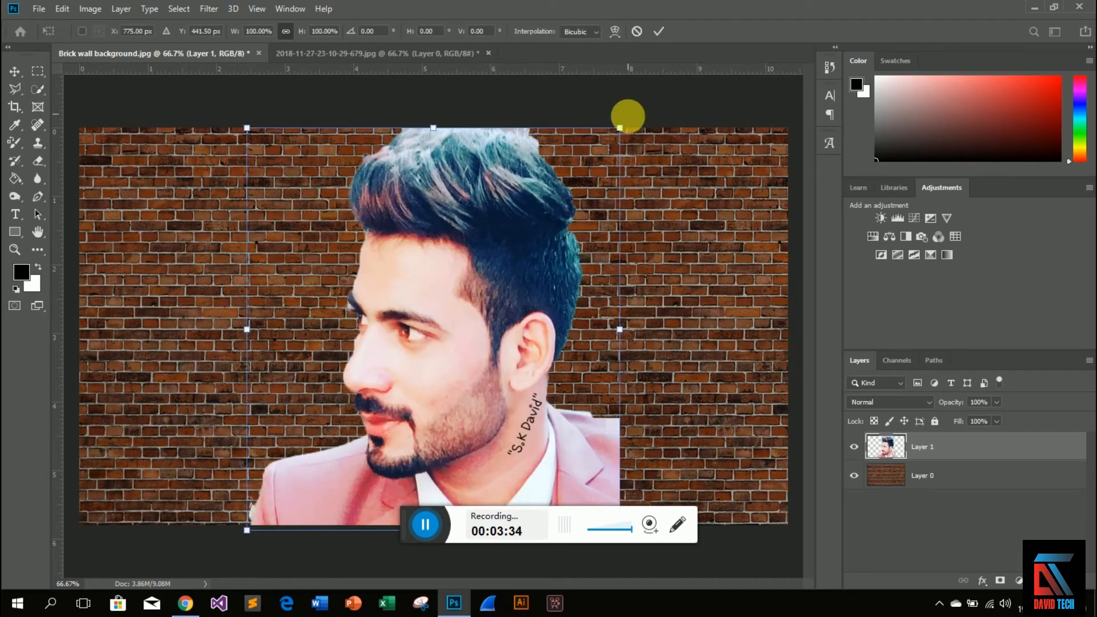
{"action": "left_click_drag", "start_coordinate": [619, 128], "coordinate": [578, 172]}
{"action": "key", "text": "Return"}
{"action": "key", "text": "w"}
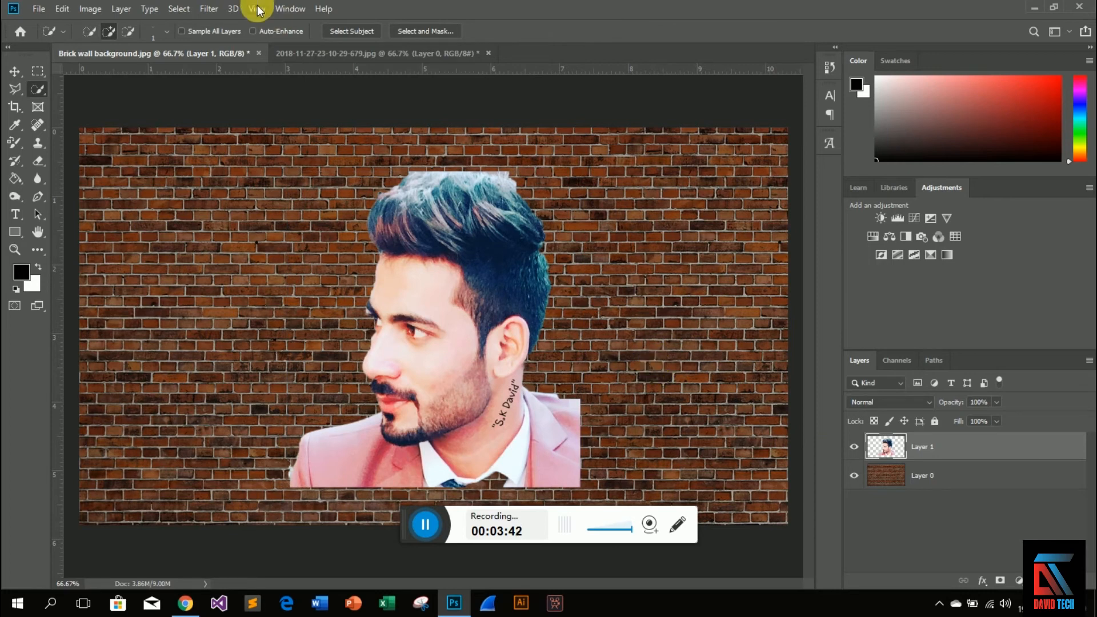
Convert the pasted man's layer, Layer 1, to a smart object.
{"action": "right_click", "coordinate": [916, 447]}
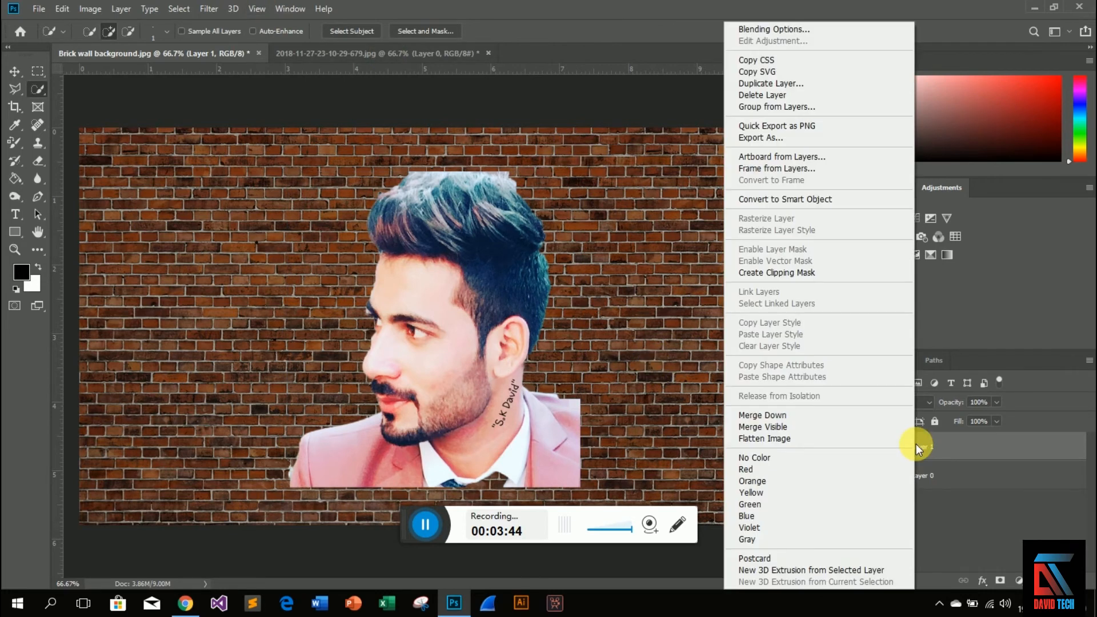
{"action": "left_click", "coordinate": [1033, 458]}
{"action": "left_click", "coordinate": [1088, 361]}
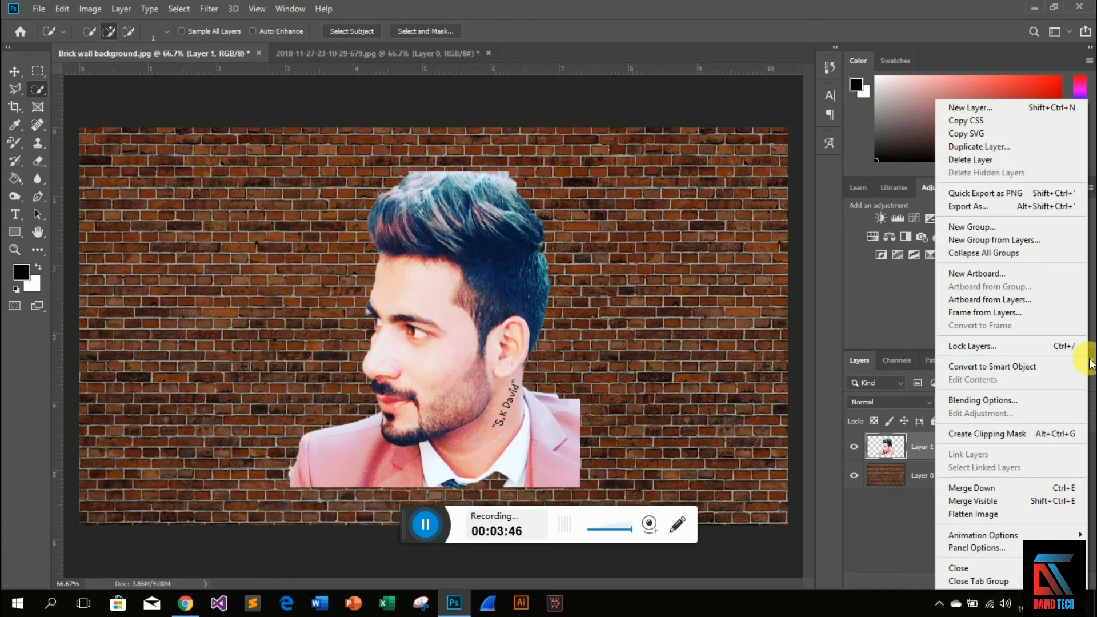
{"action": "left_click", "coordinate": [1037, 366]}
Add a black 2 px outside Stroke with Normal blending and 100% opacity to Layer 1.
{"action": "right_click", "coordinate": [988, 443]}
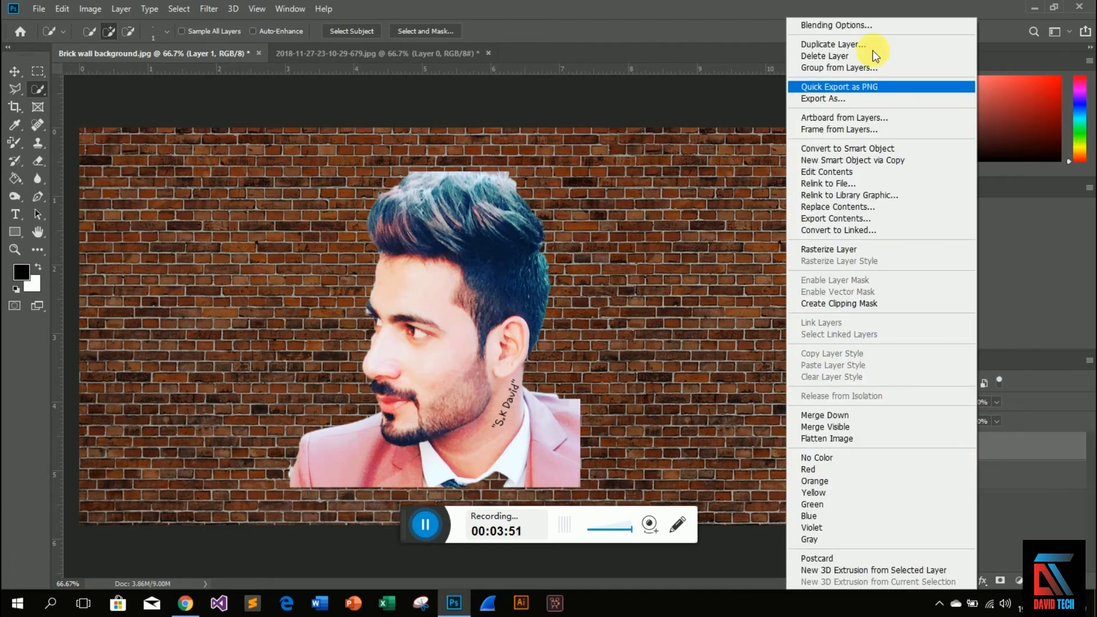
{"action": "left_click", "coordinate": [869, 31]}
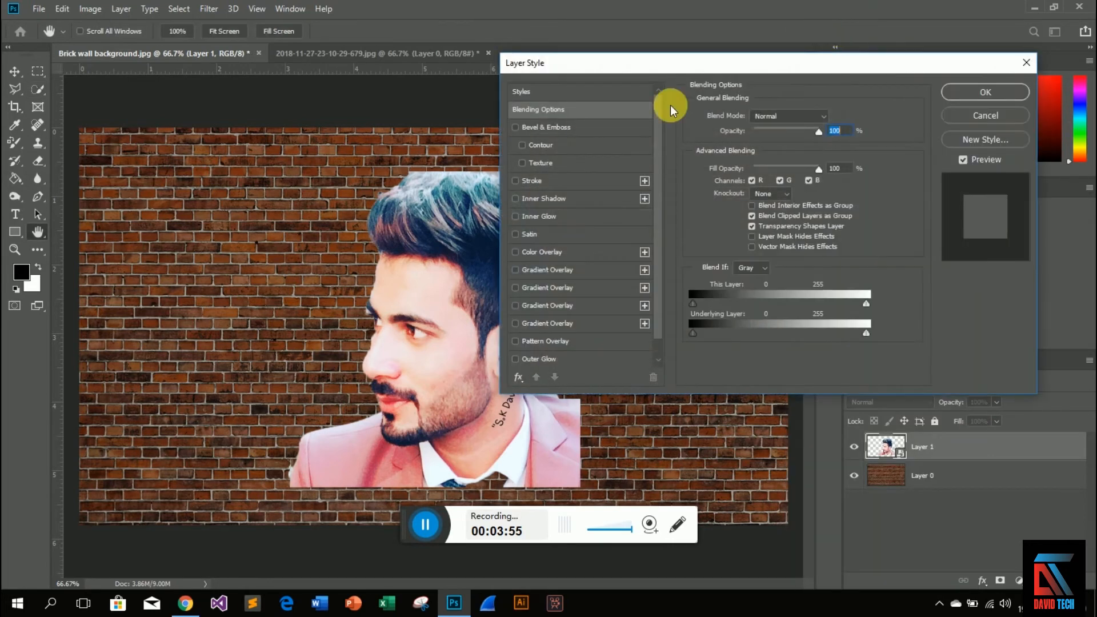
{"action": "left_click", "coordinate": [527, 181]}
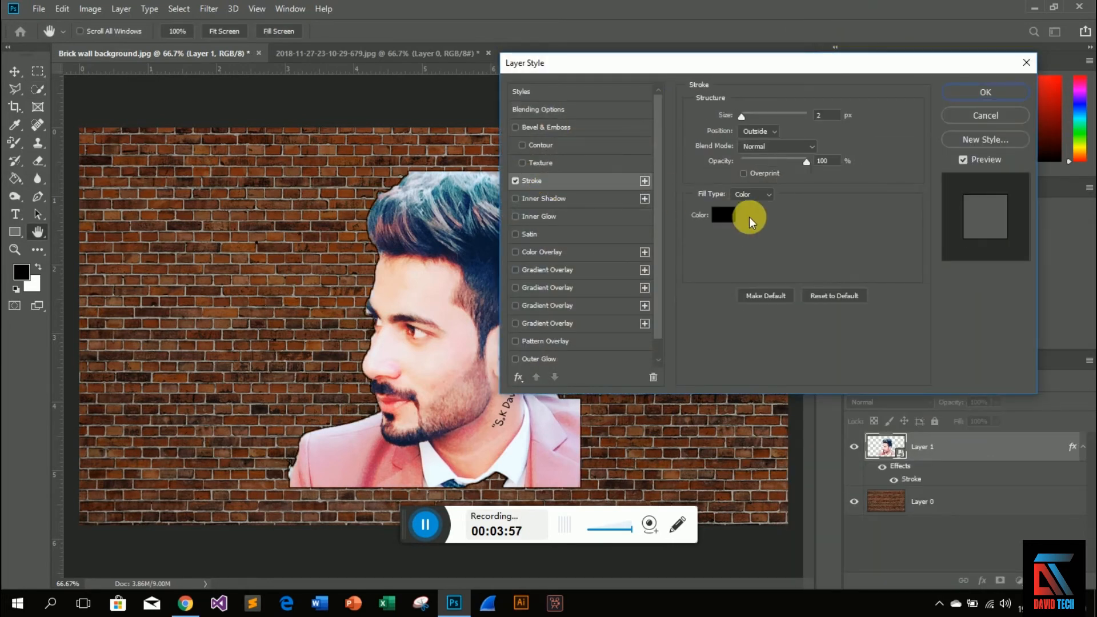
{"action": "left_click", "coordinate": [778, 147]}
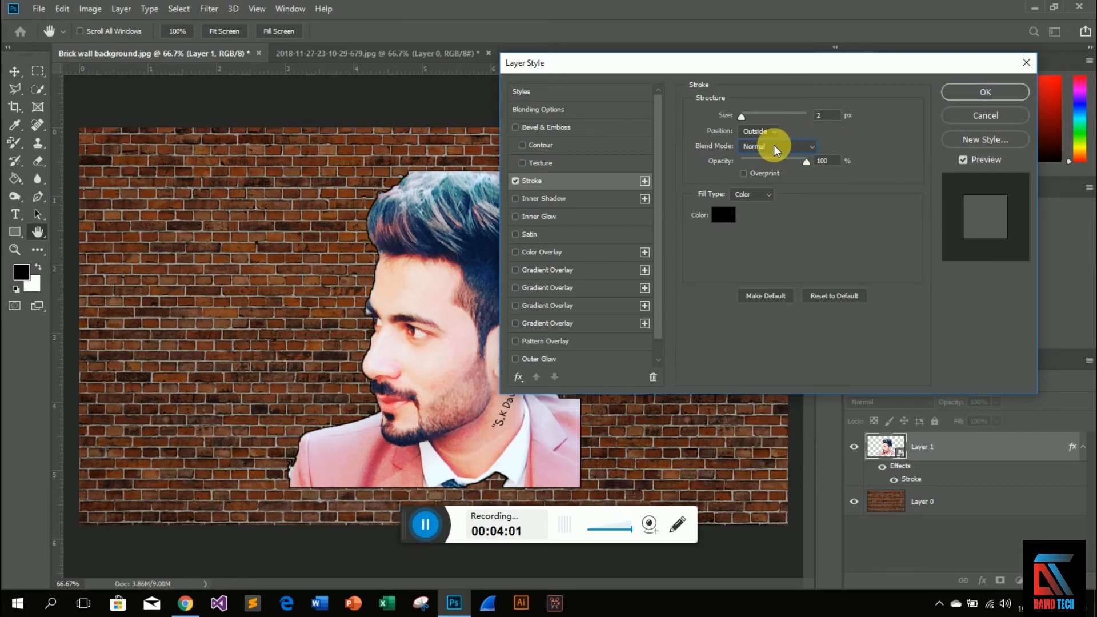
{"action": "left_click", "coordinate": [765, 133]}
{"action": "left_click", "coordinate": [765, 132]}
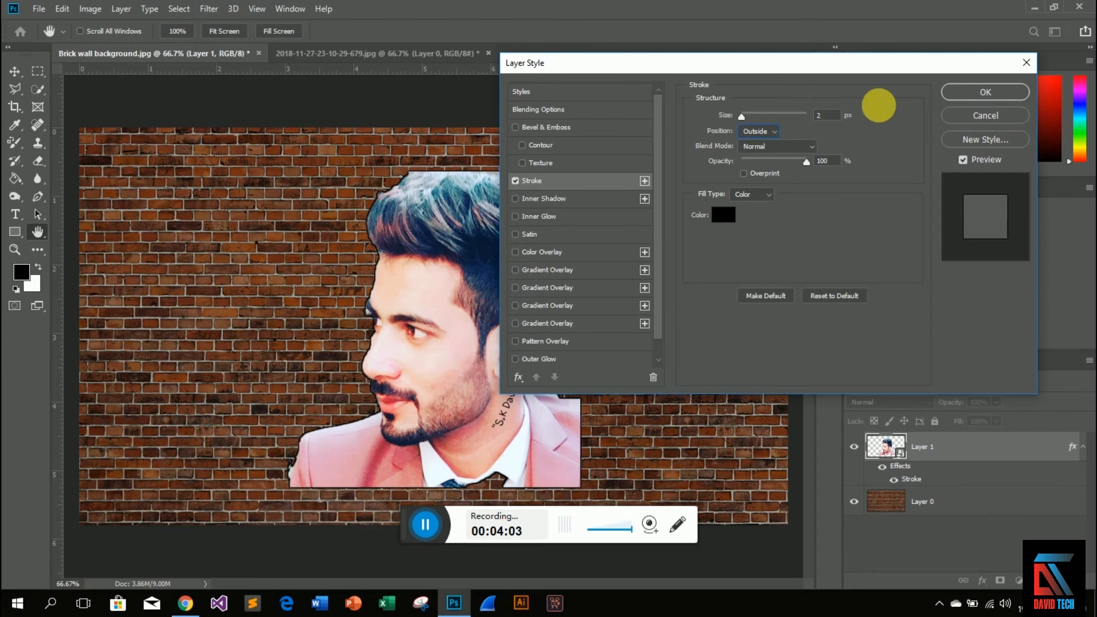
{"action": "left_click", "coordinate": [965, 95]}
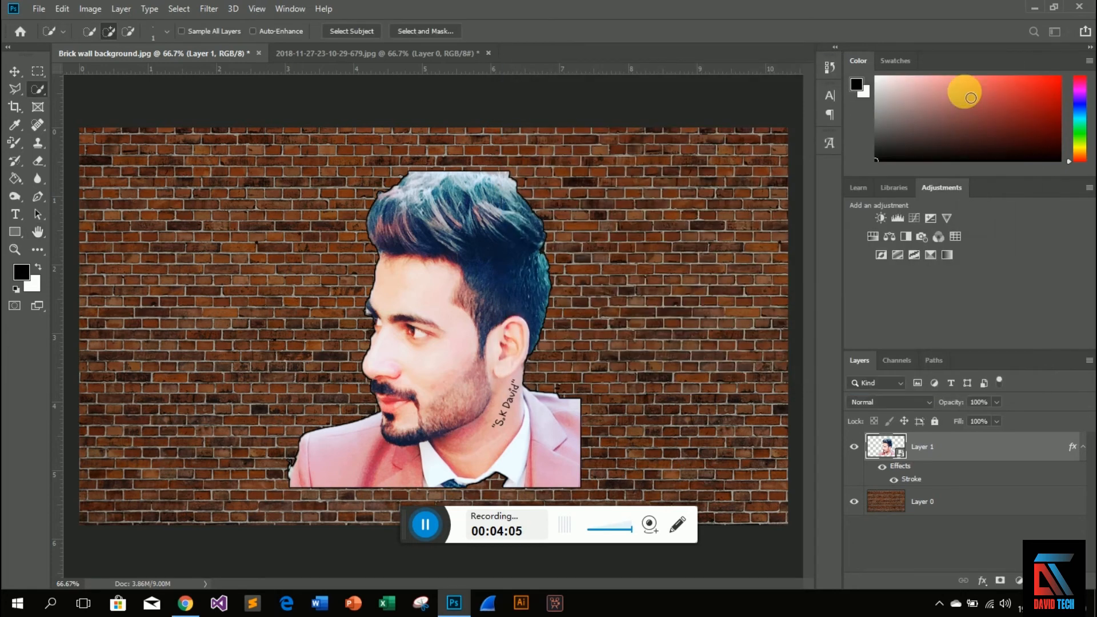
Apply the artistic Fresco filter to Layer 1 with brush size 1, brush detail 10 and texture 1.
{"action": "left_click", "coordinate": [204, 9]}
{"action": "left_click", "coordinate": [200, 6]}
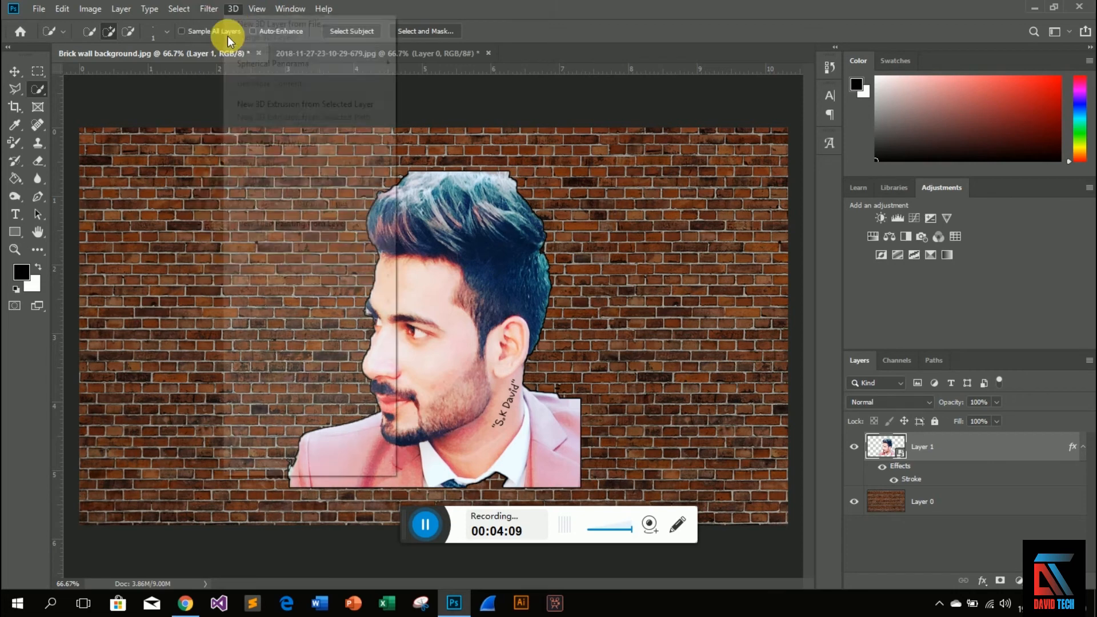
{"action": "left_click", "coordinate": [204, 9]}
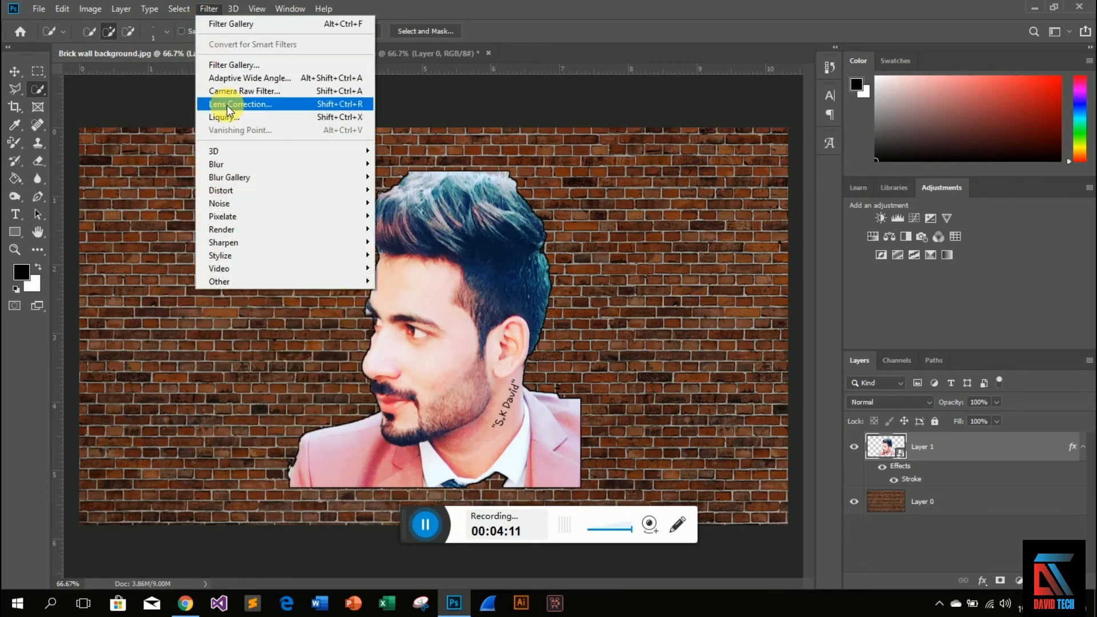
{"action": "left_click", "coordinate": [227, 65]}
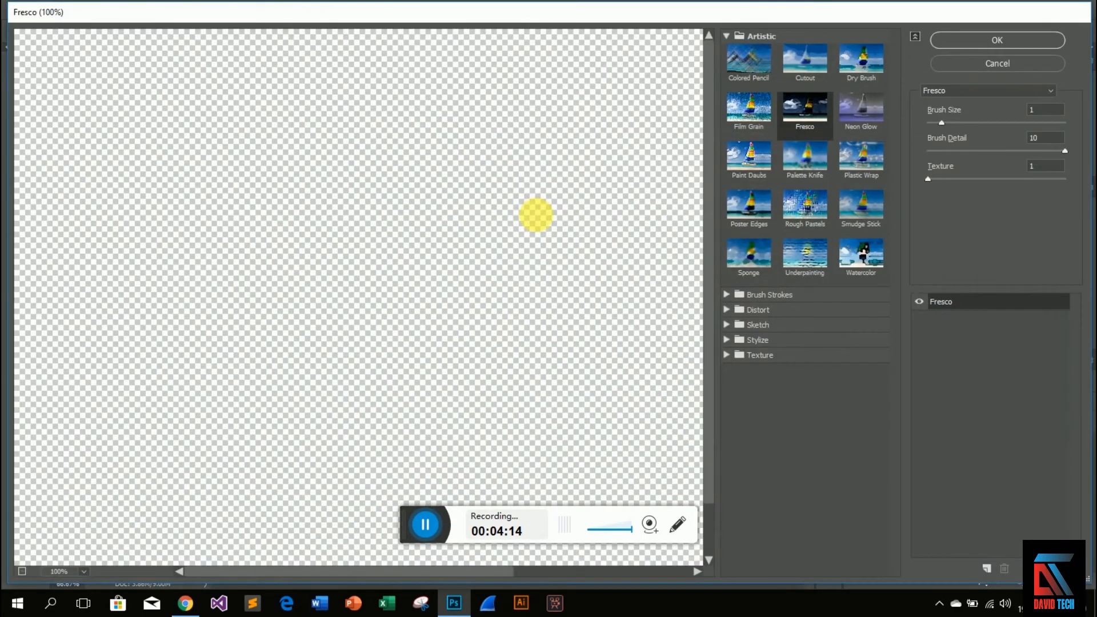
{"action": "left_click", "coordinate": [799, 103]}
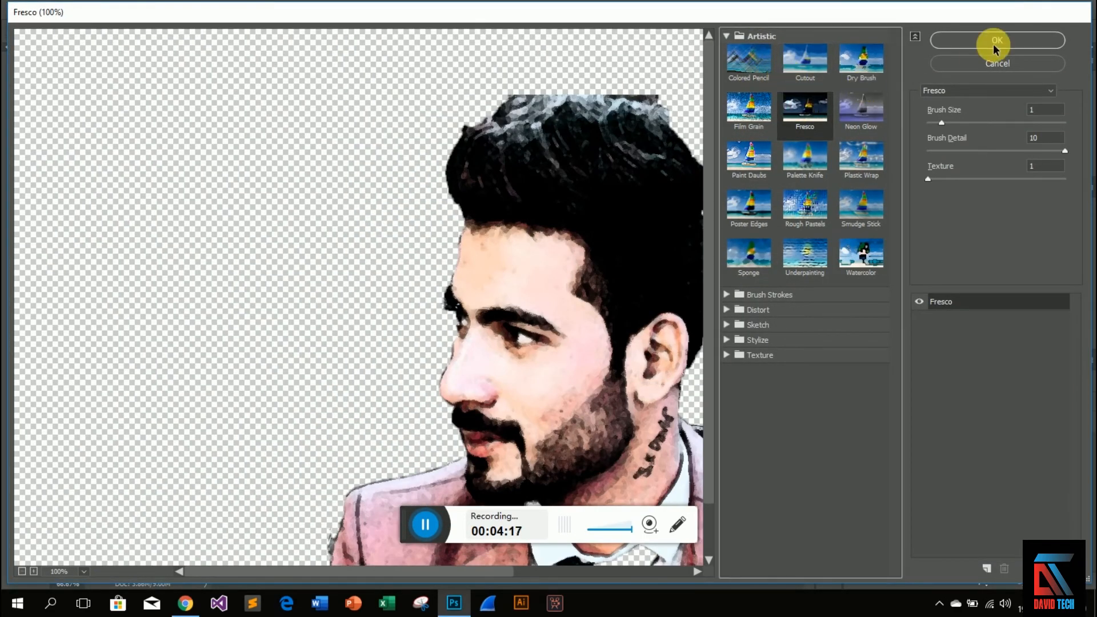
{"action": "left_click", "coordinate": [1045, 114]}
{"action": "left_click", "coordinate": [1046, 136]}
{"action": "key", "text": "Tab"}
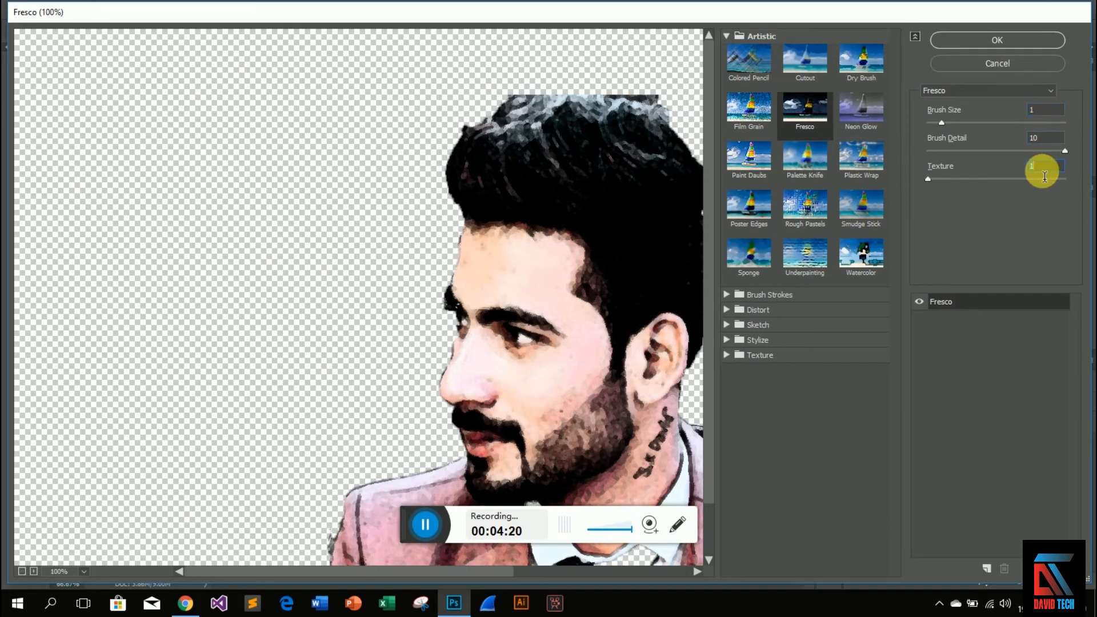
{"action": "left_click", "coordinate": [1013, 38]}
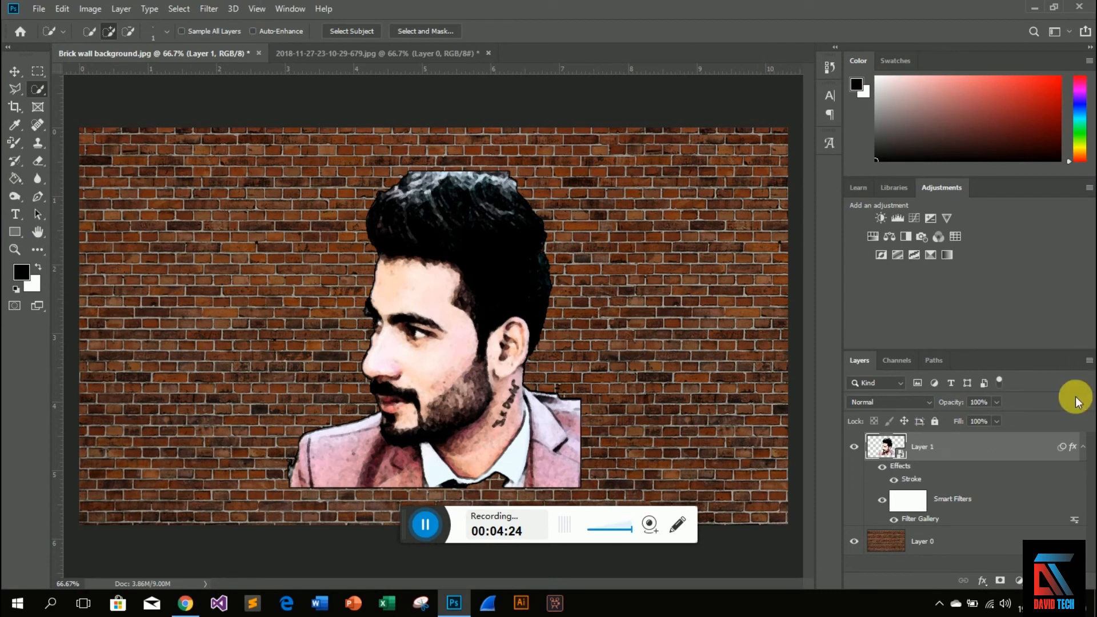
Convert the stroked and filtered Layer 1 to a smart object again and set its blend mode to Overlay.
{"action": "right_click", "coordinate": [972, 449]}
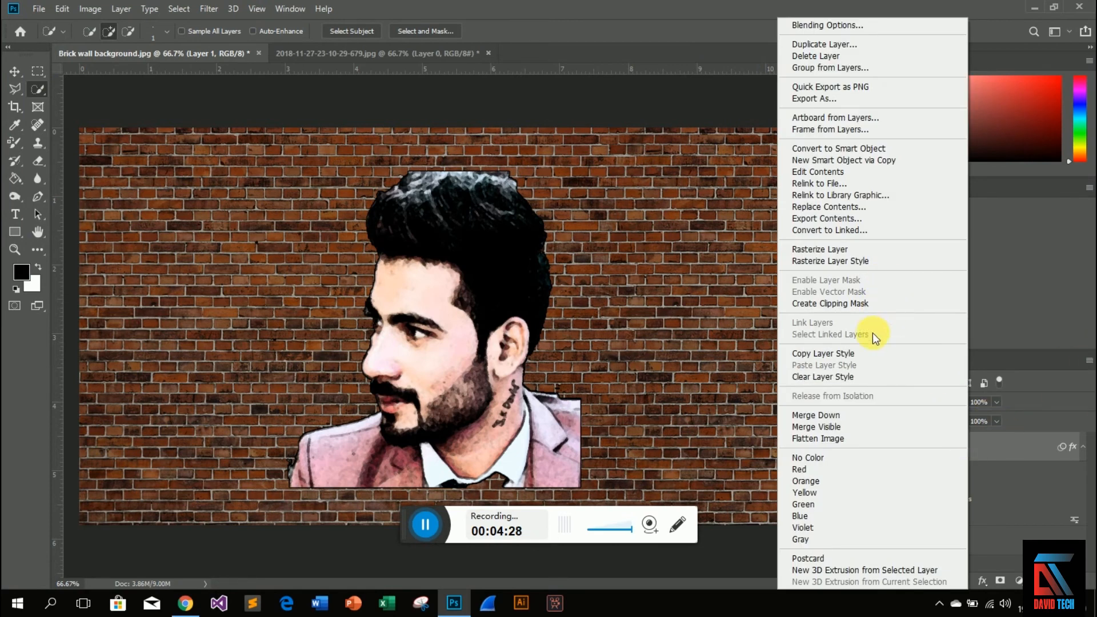
{"action": "left_click", "coordinate": [1088, 361]}
{"action": "left_click", "coordinate": [1088, 360]}
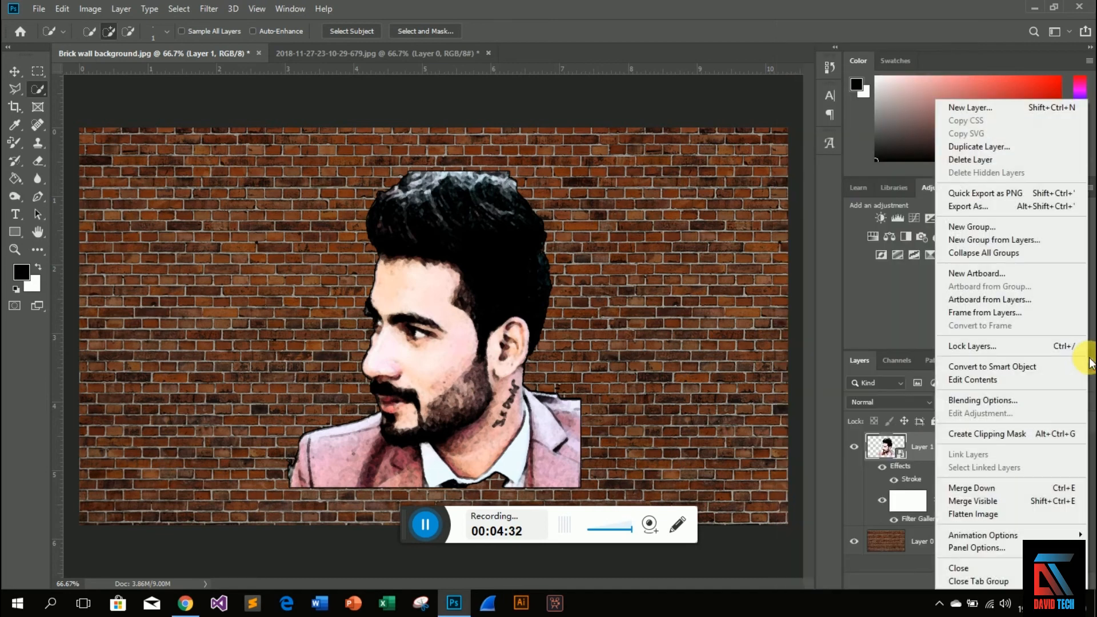
{"action": "left_click", "coordinate": [1020, 366]}
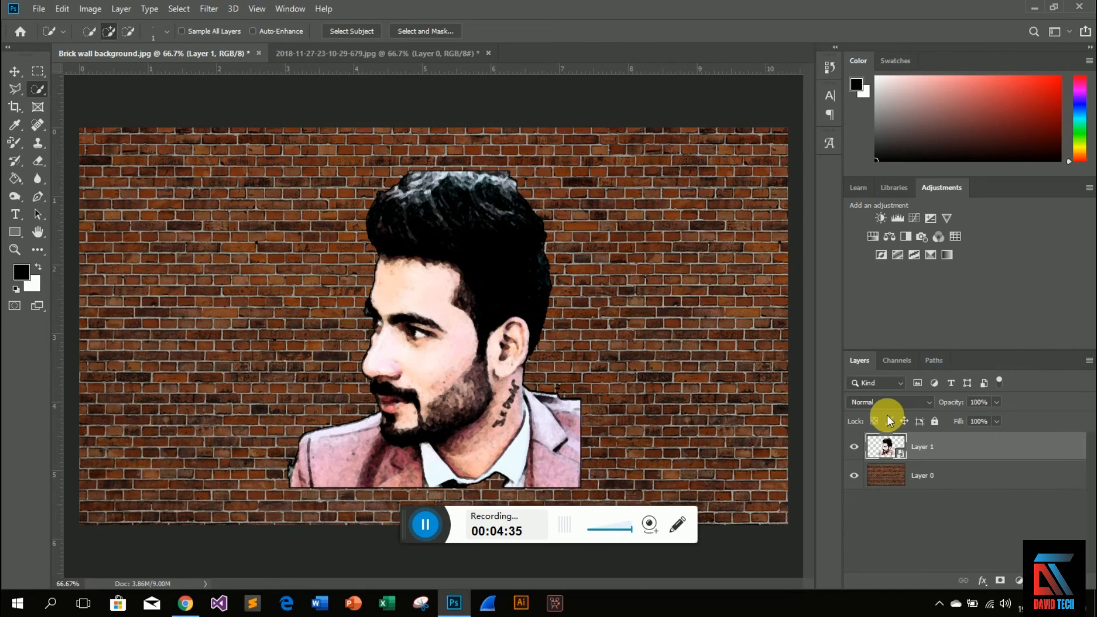
{"action": "left_click", "coordinate": [923, 403]}
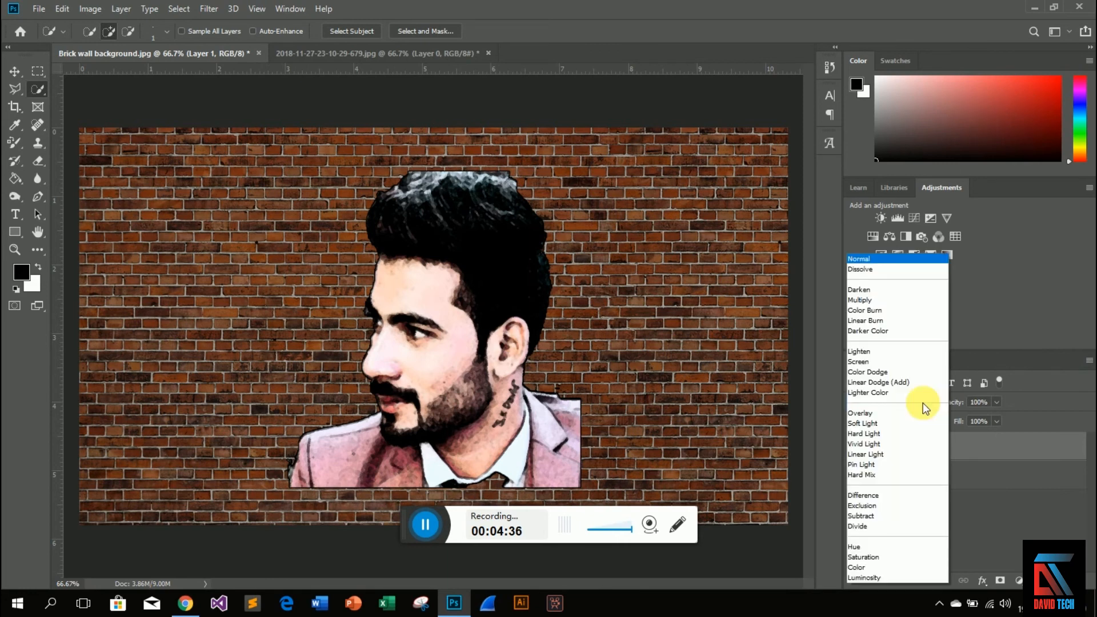
{"action": "left_click", "coordinate": [862, 413]}
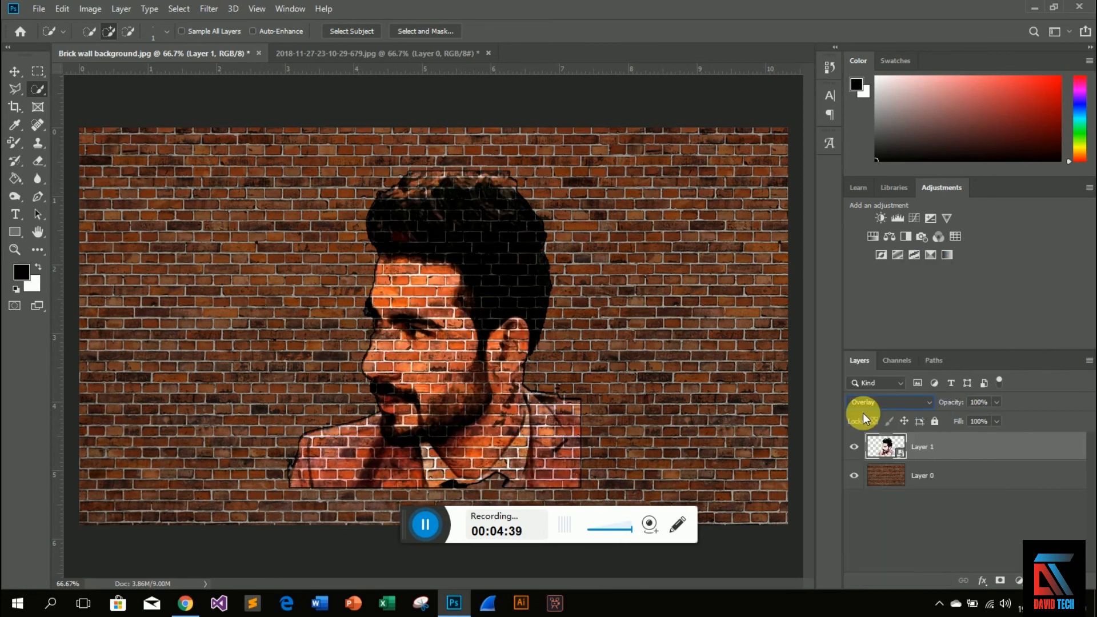
Save the composite to the Desktop as a PNG file named Brick wall background.
{"action": "left_click", "coordinate": [36, 9]}
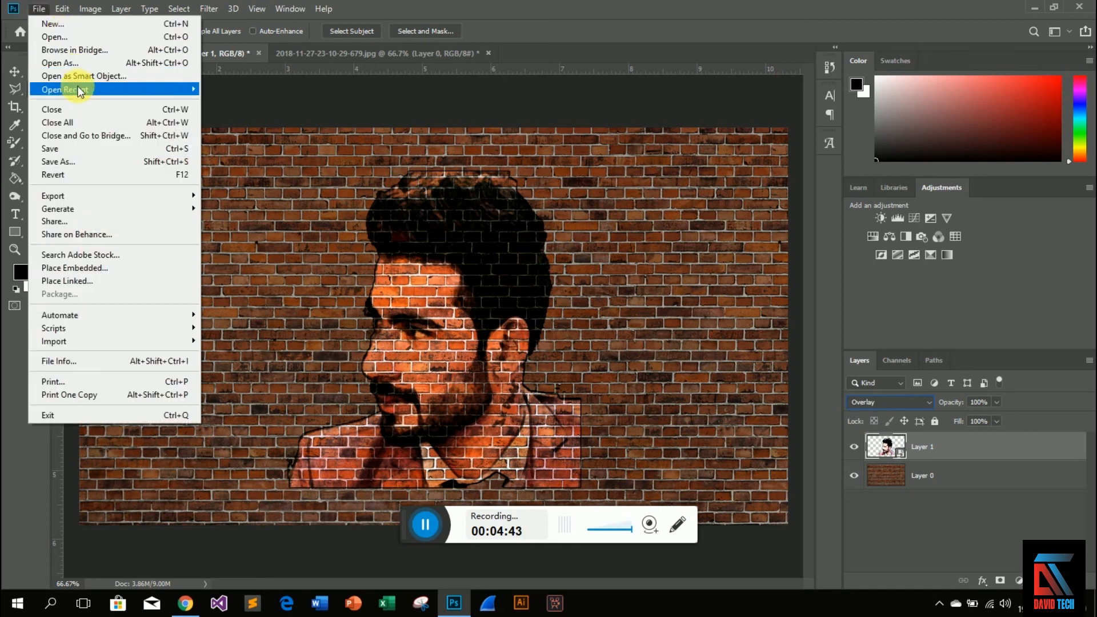
{"action": "left_click", "coordinate": [84, 161]}
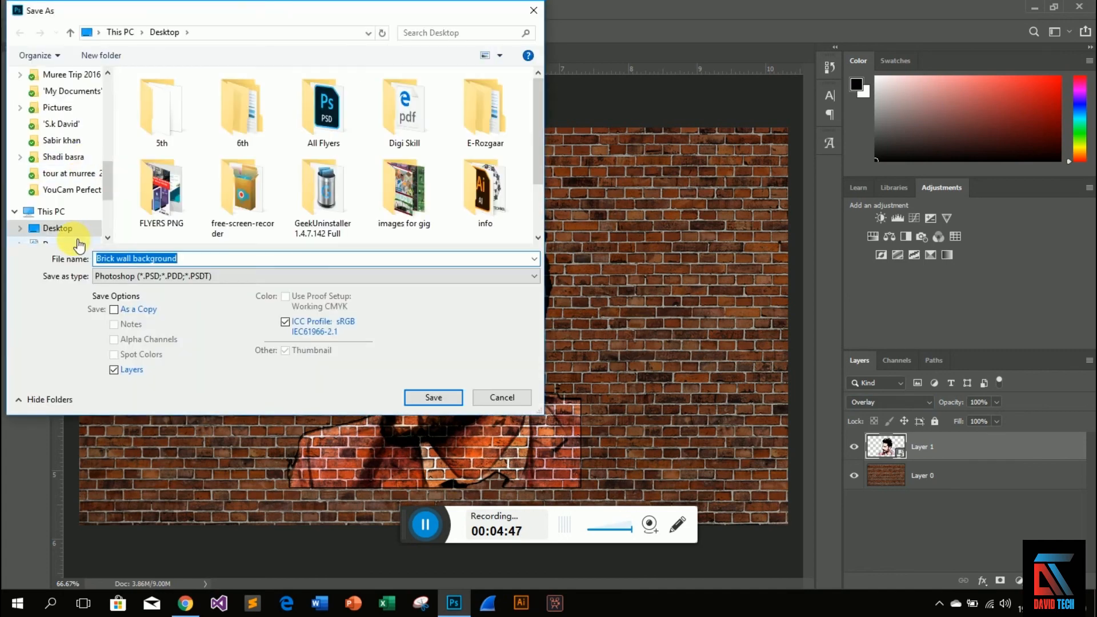
{"action": "left_click", "coordinate": [52, 227]}
{"action": "left_click", "coordinate": [193, 278]}
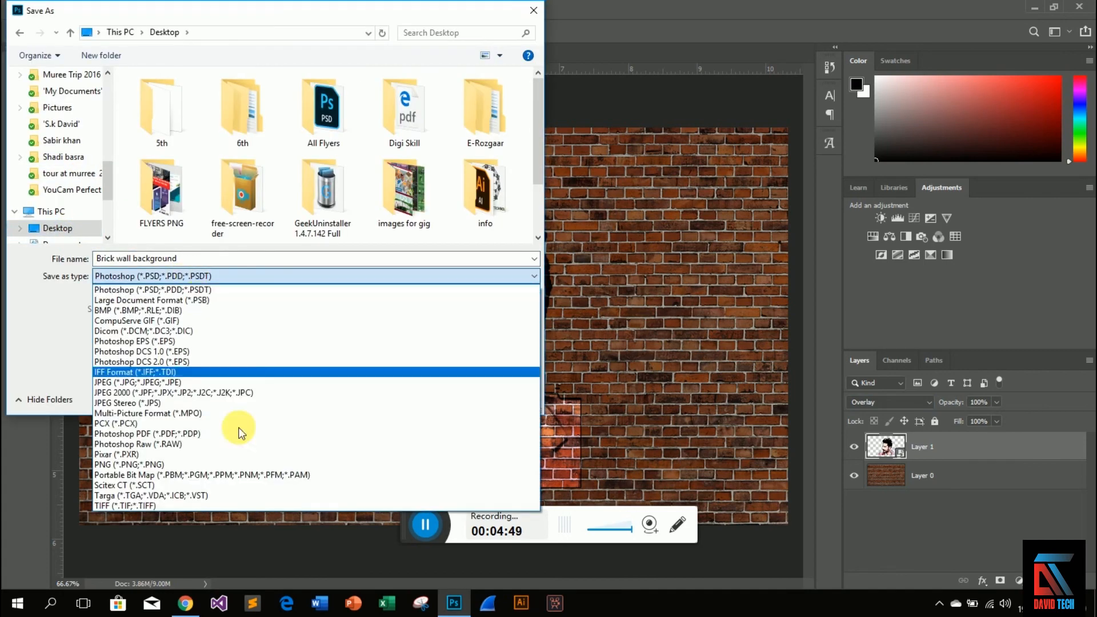
{"action": "left_click", "coordinate": [187, 464]}
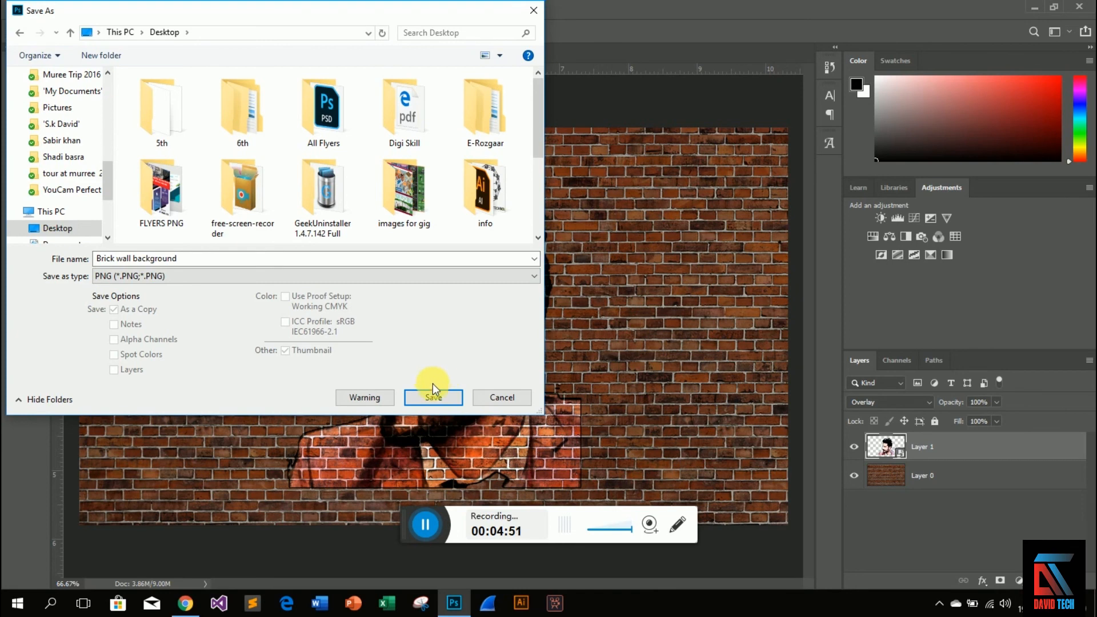
{"action": "left_click", "coordinate": [432, 398]}
{"action": "left_click", "coordinate": [581, 302]}
{"action": "left_click", "coordinate": [627, 174]}
Switch to the Windows desktop and open the saved Brick wall background PNG to view it.
{"action": "left_click", "coordinate": [1034, 8]}
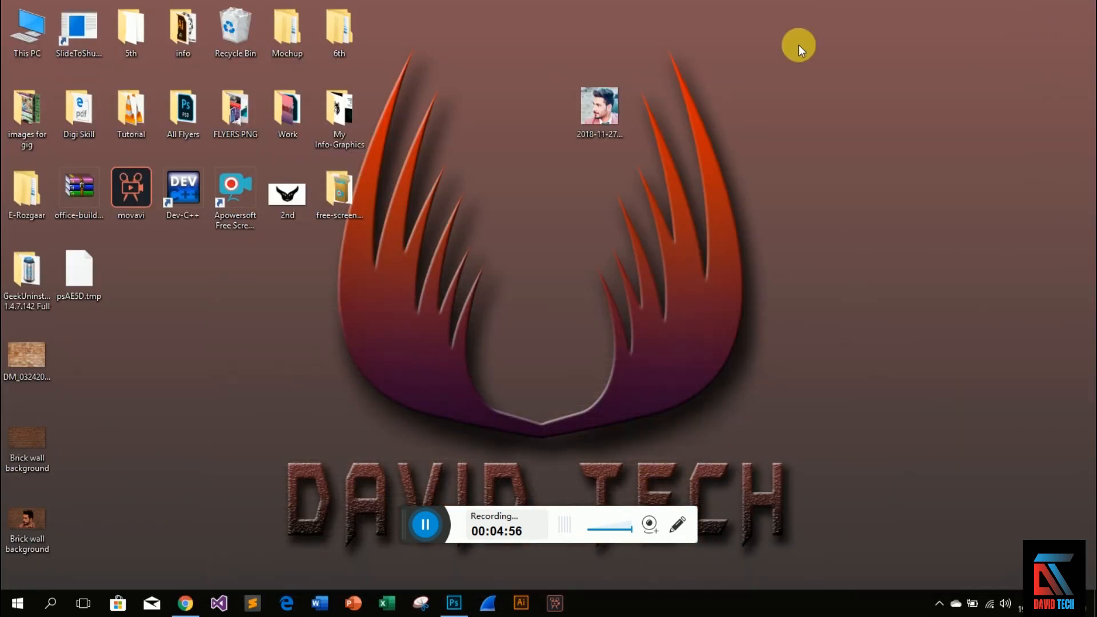
{"action": "double_click", "coordinate": [5, 514]}
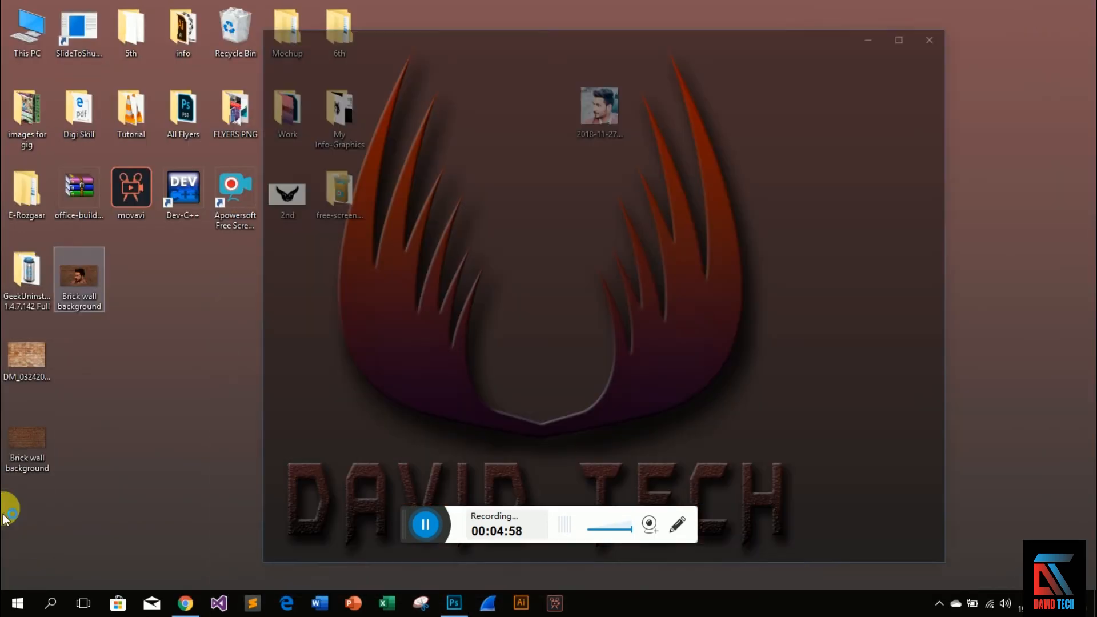